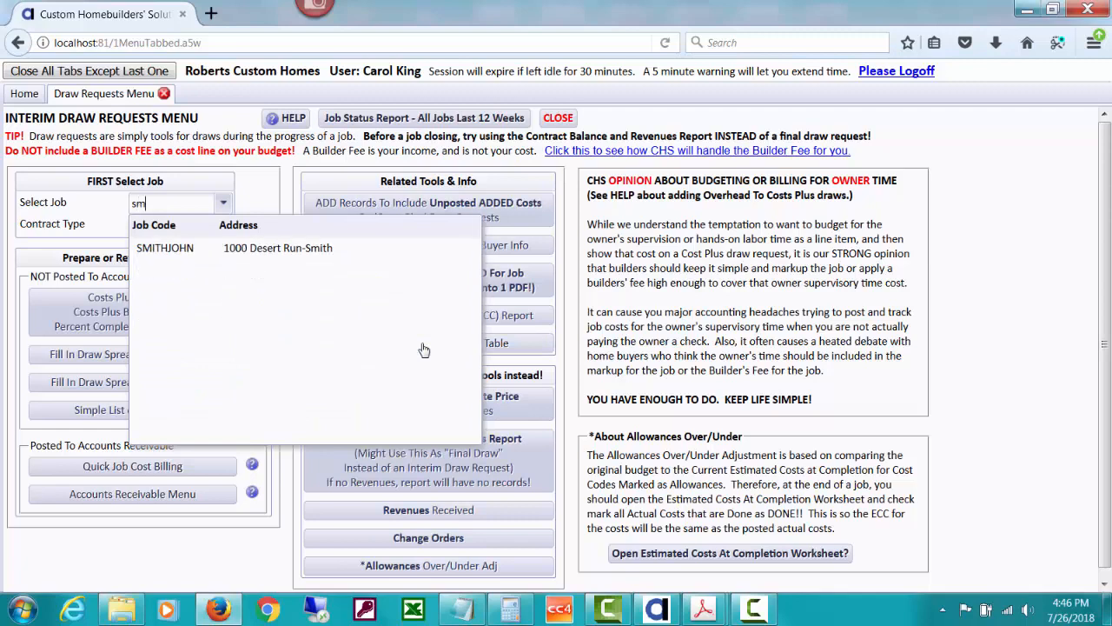
# Step: Select the job whose code starts with SM and try to open its fill-in draw spreadsheet using percents
pyautogui.click(365, 253)
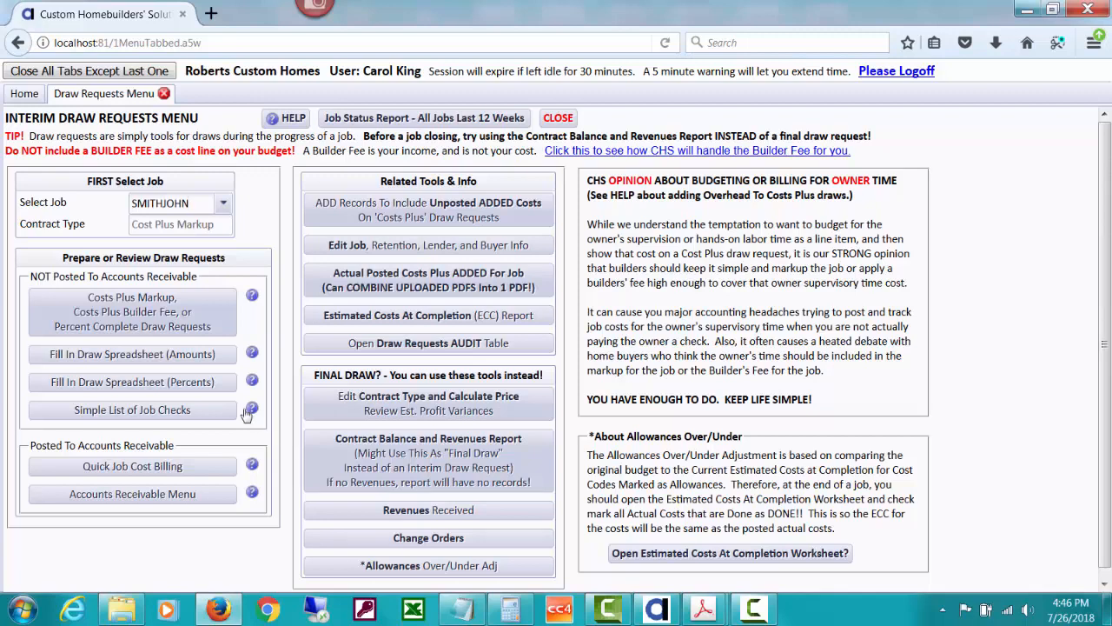
pyautogui.click(220, 386)
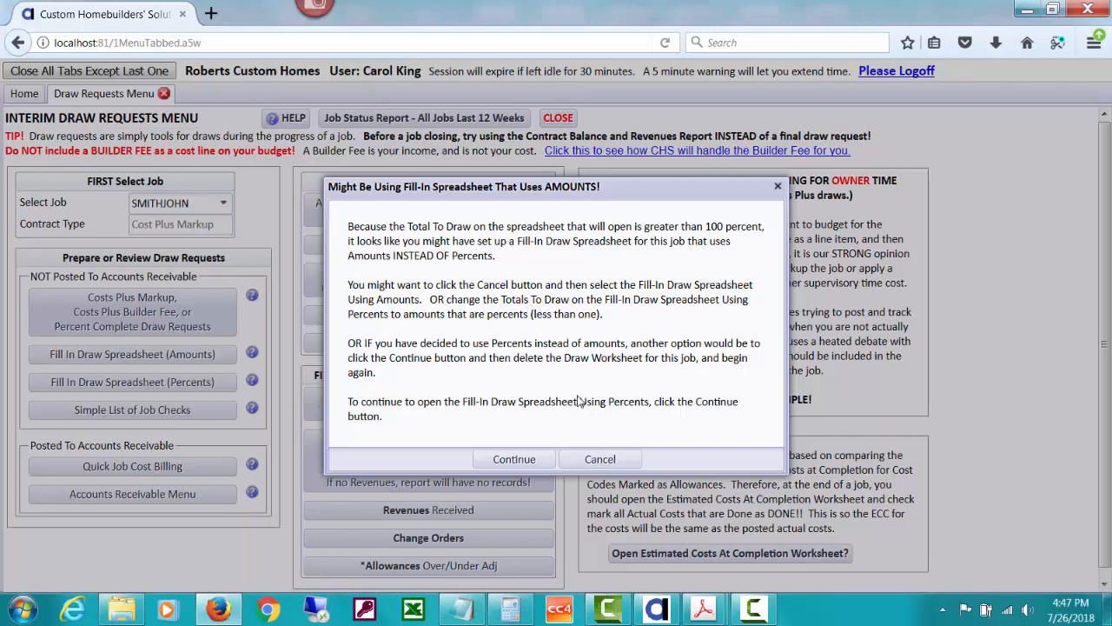
pyautogui.click(597, 461)
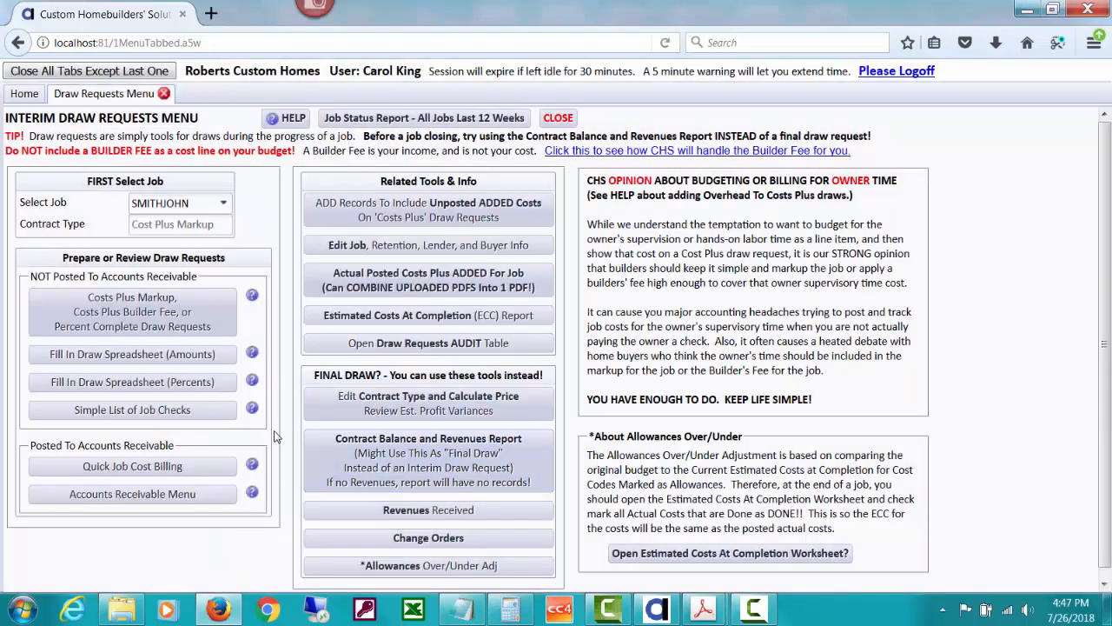
# Step: Delete the job's entire fill-in draw spreadsheet that uses amounts
pyautogui.click(211, 355)
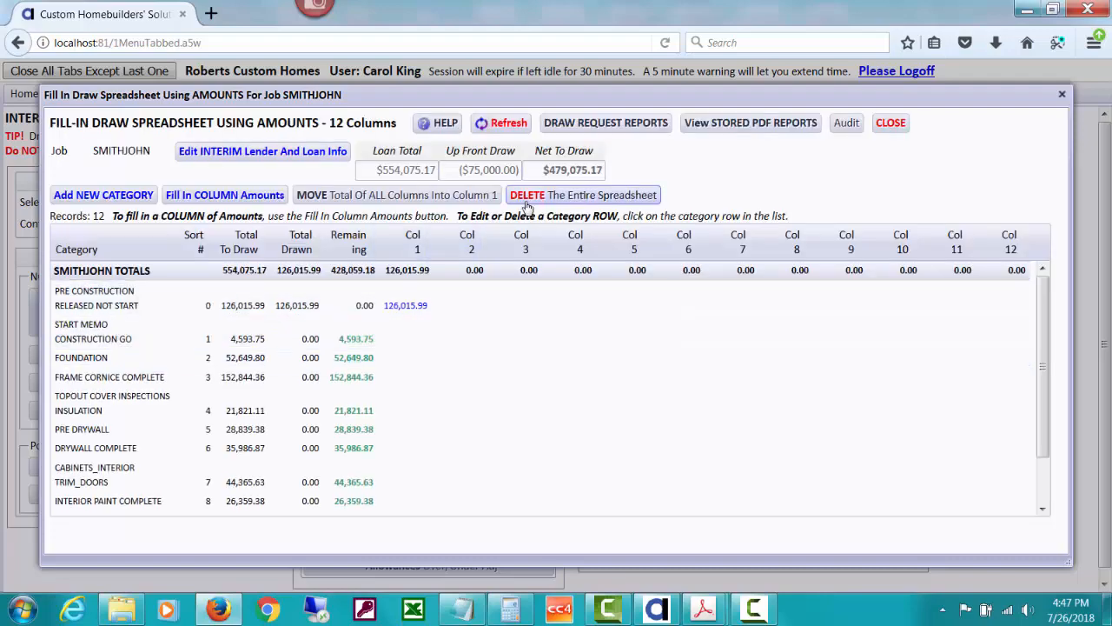
pyautogui.click(529, 199)
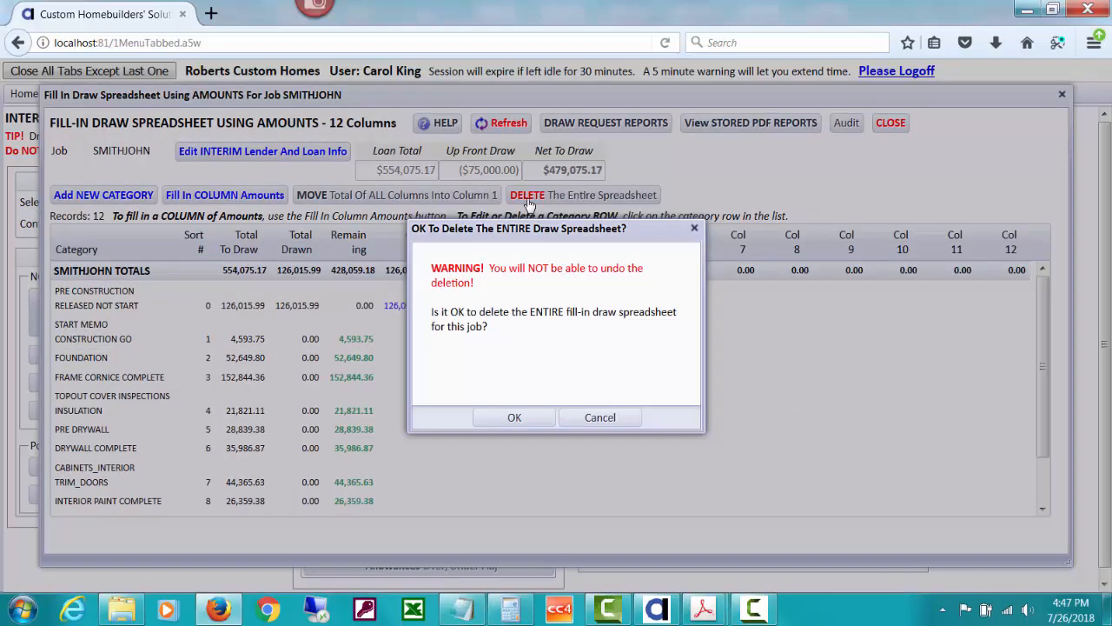
pyautogui.click(514, 418)
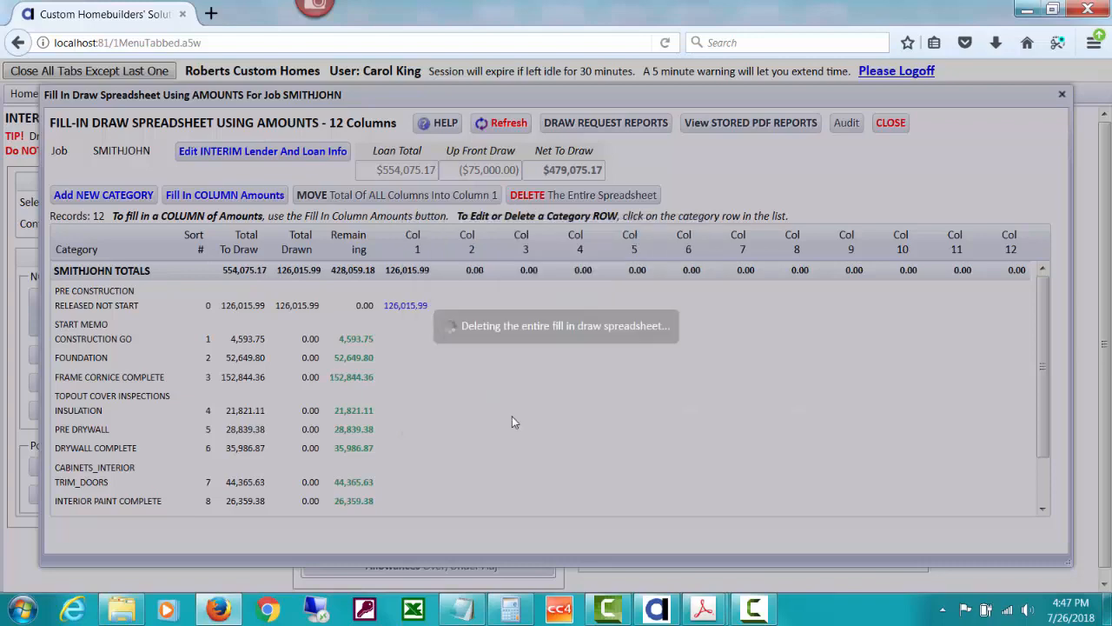
pyautogui.click(514, 418)
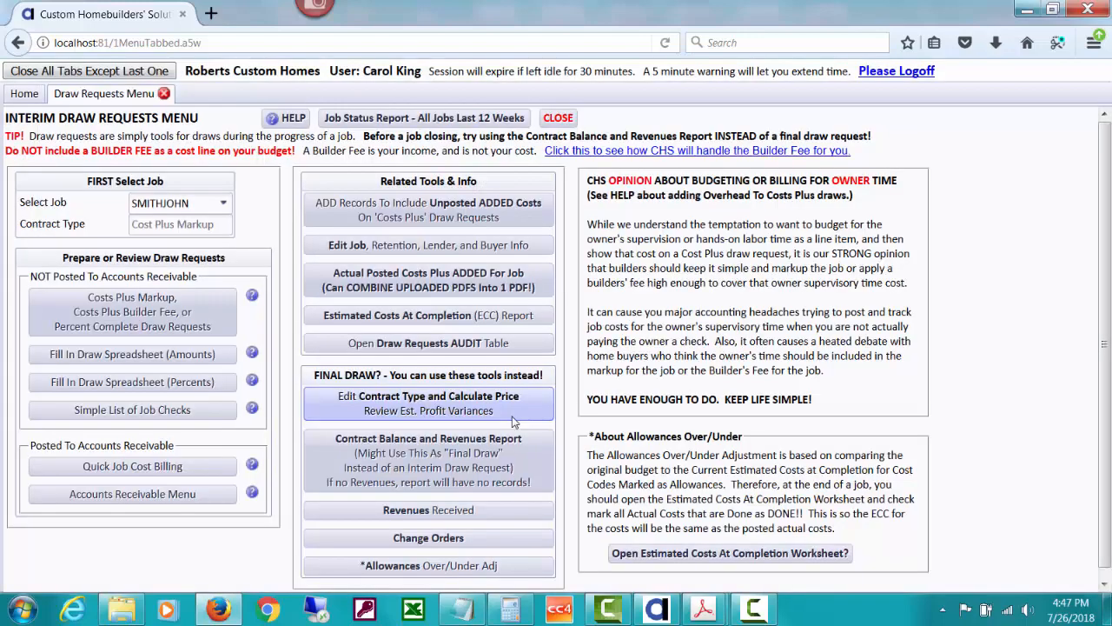
# Step: Read the quick help for percent-based draw spreadsheets and review the stage categories offered in the worksheet setup options
pyautogui.click(252, 379)
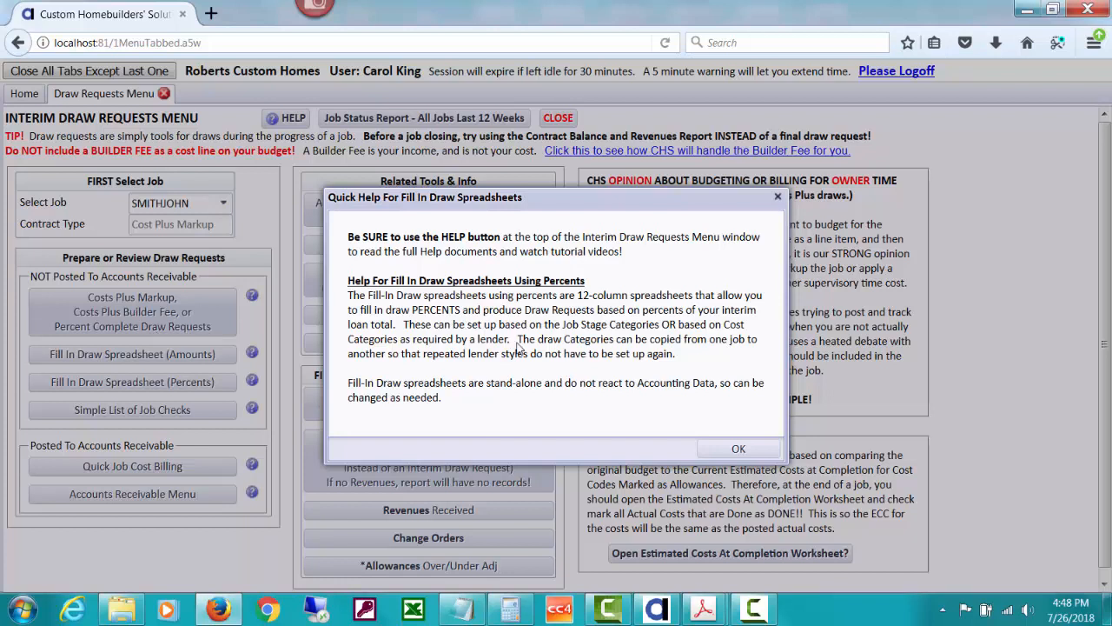
pyautogui.click(735, 449)
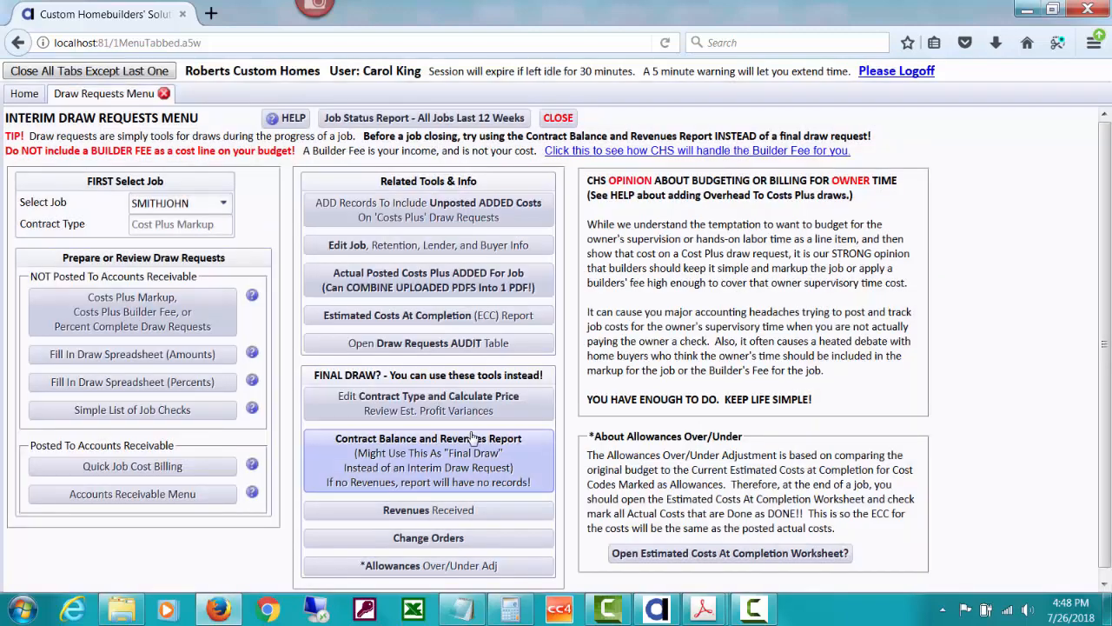
pyautogui.click(190, 384)
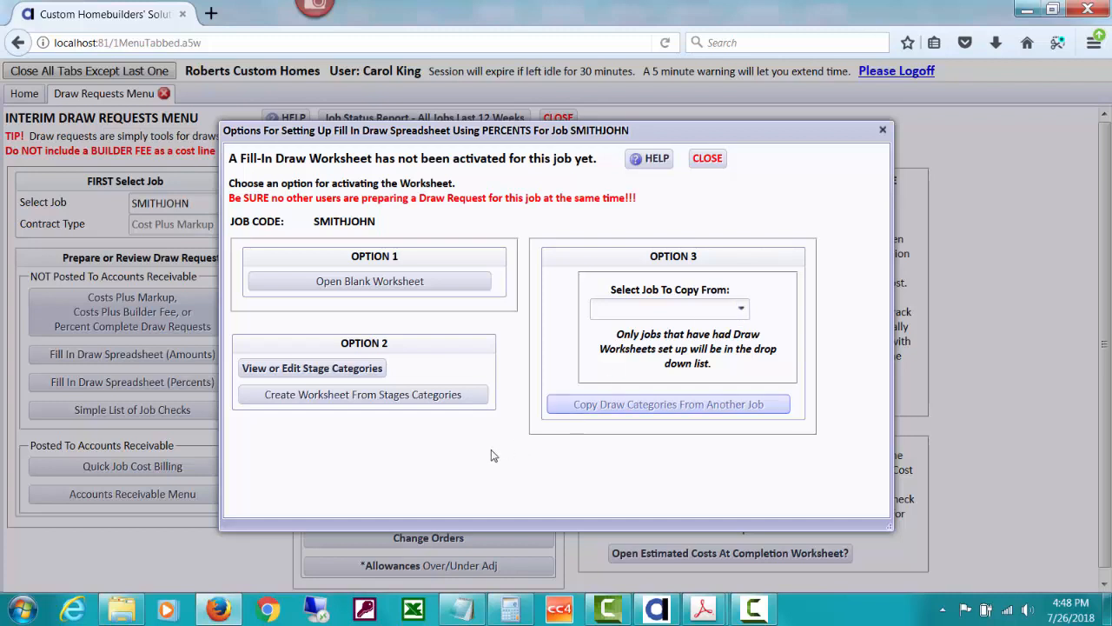
pyautogui.click(328, 376)
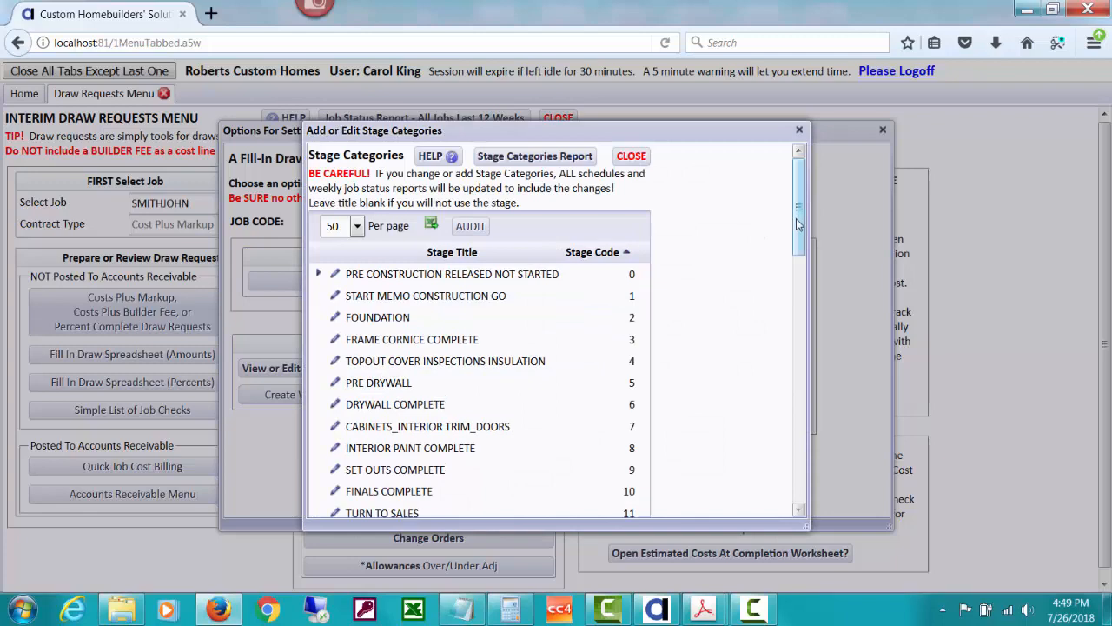
pyautogui.moveTo(798, 224); pyautogui.dragTo(797, 259)
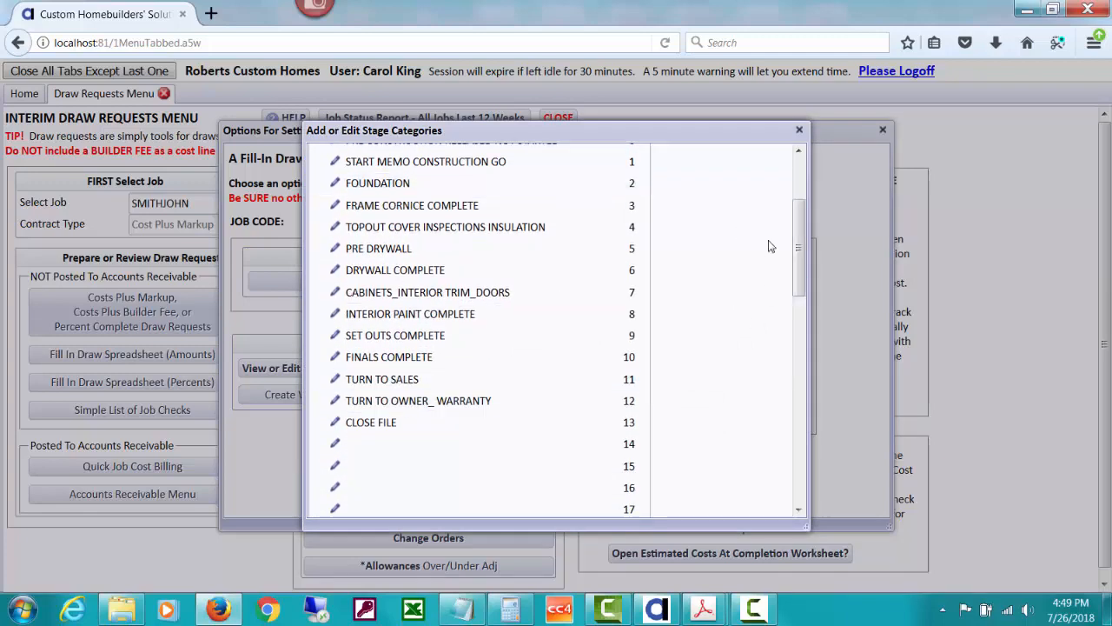
pyautogui.moveTo(797, 218); pyautogui.dragTo(793, 172)
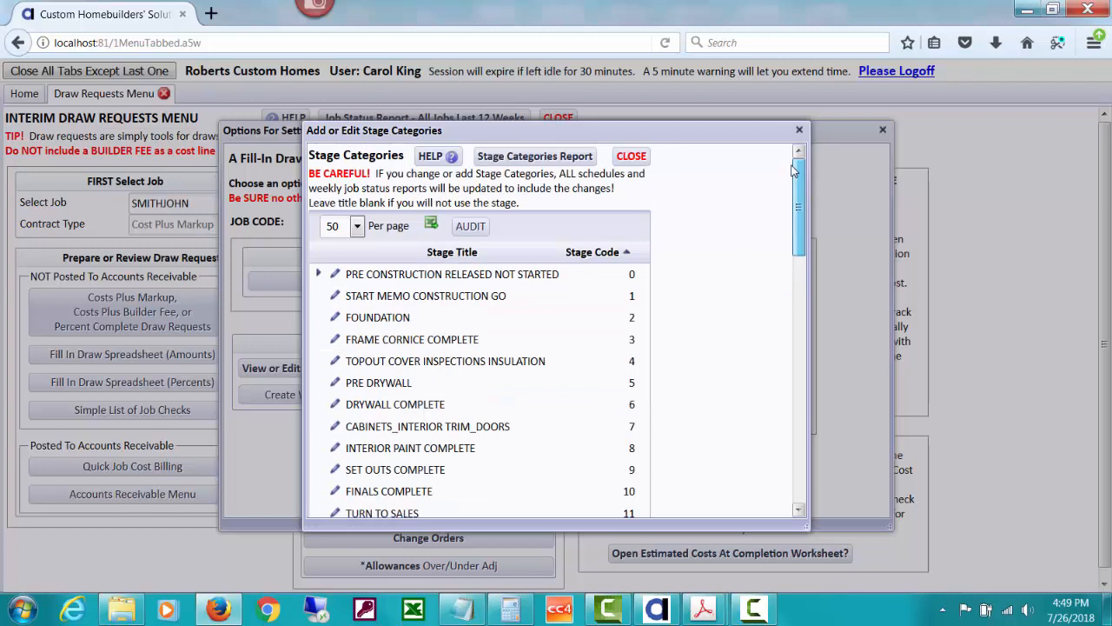
pyautogui.click(641, 156)
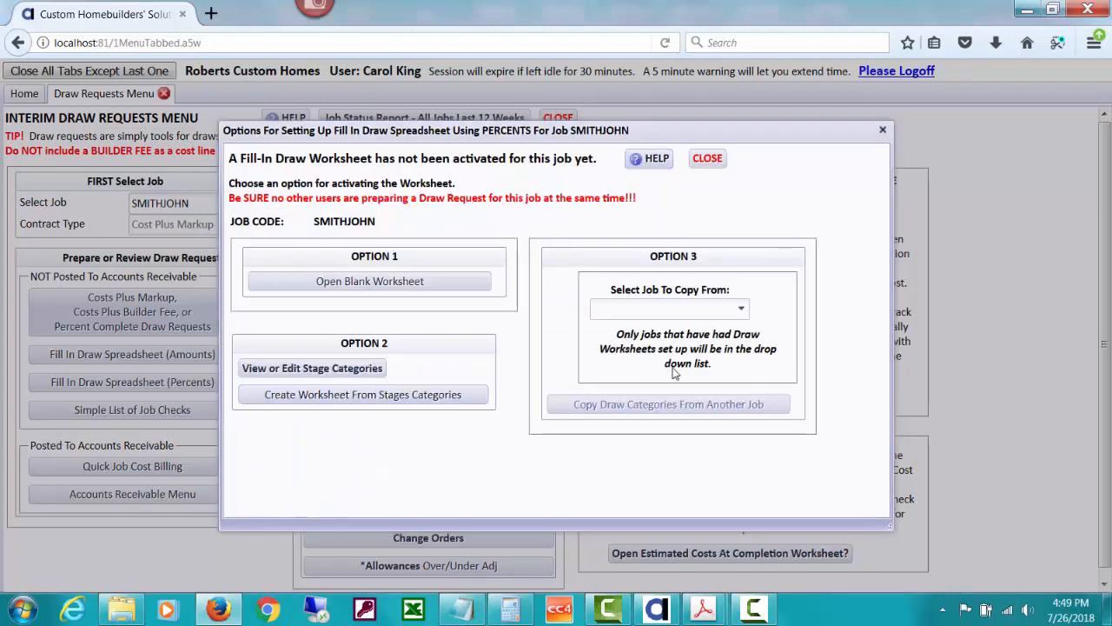
pyautogui.click(716, 167)
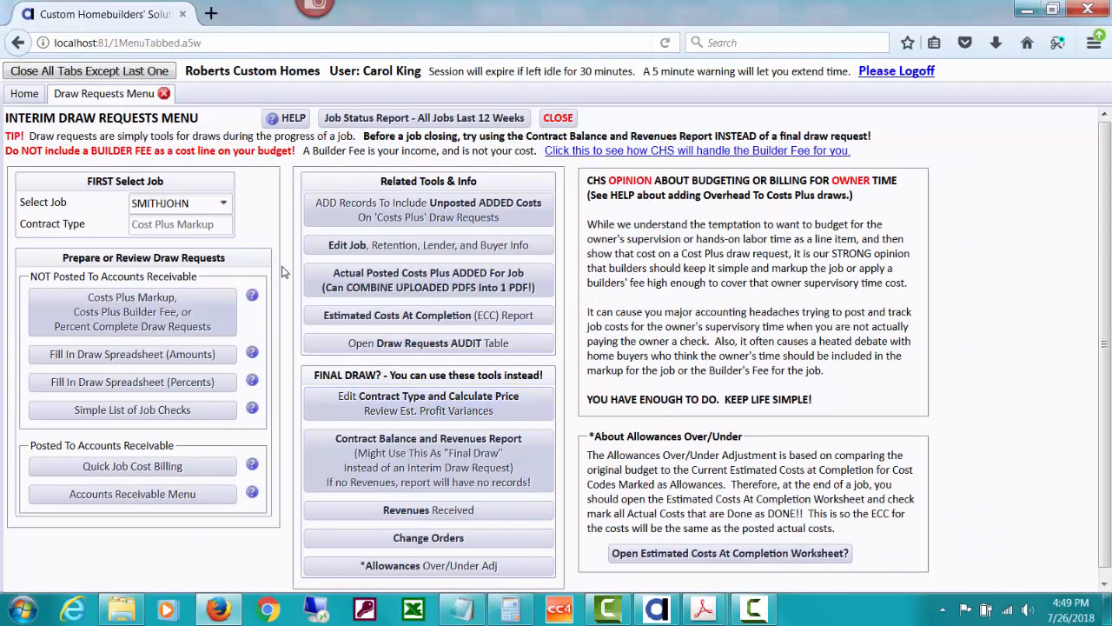
# Step: Change the job's contract type to Fixed Contract and set its price to $555,000
pyautogui.click(357, 412)
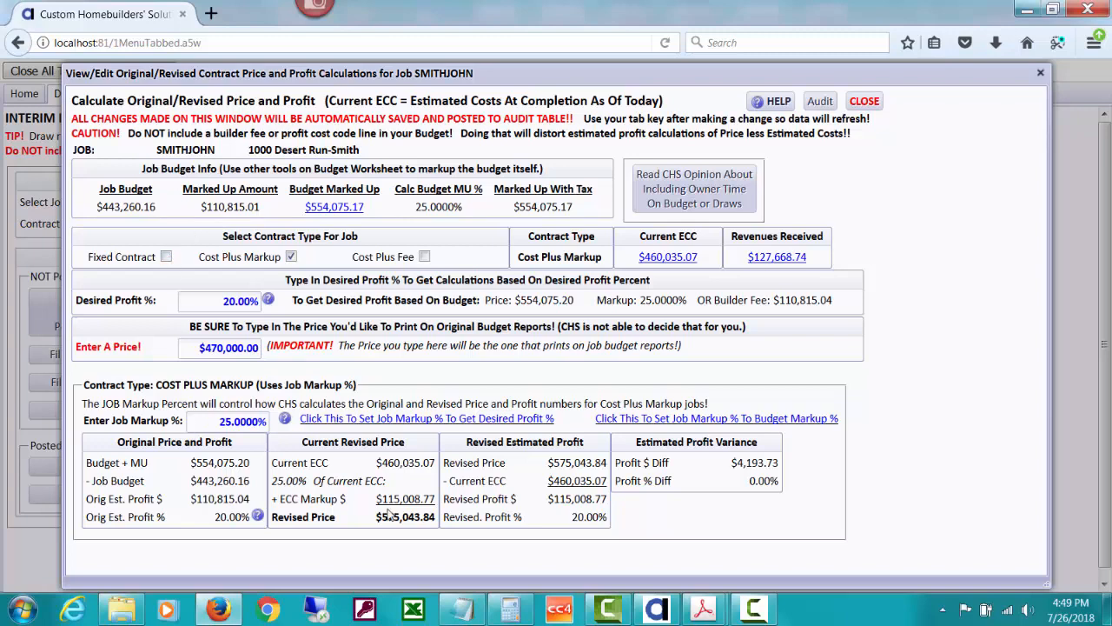
pyautogui.click(166, 257)
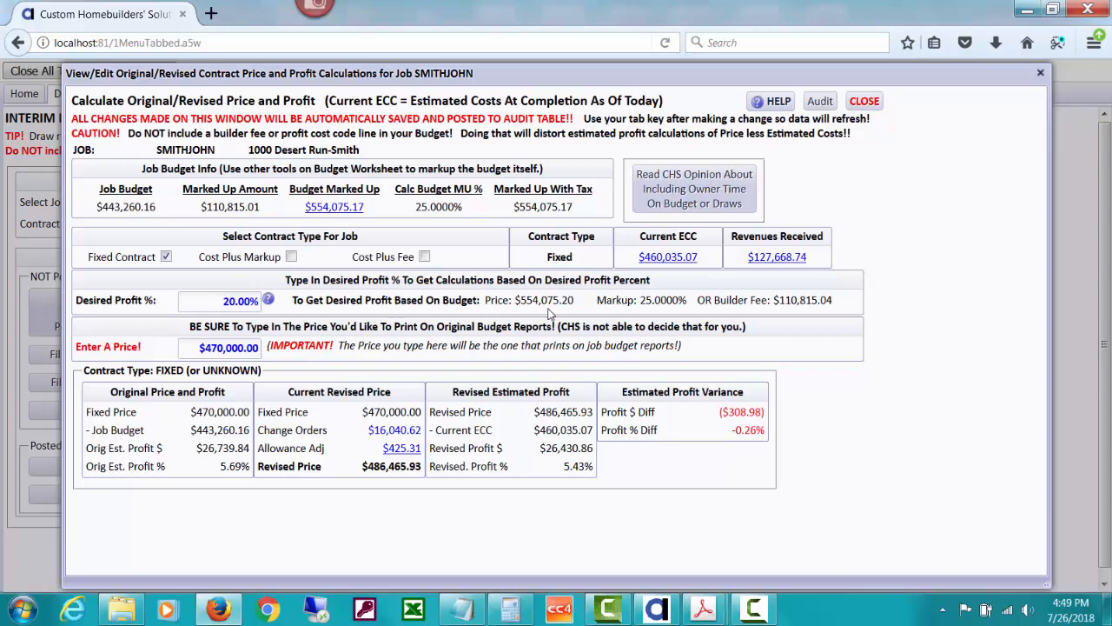
pyautogui.click(199, 348)
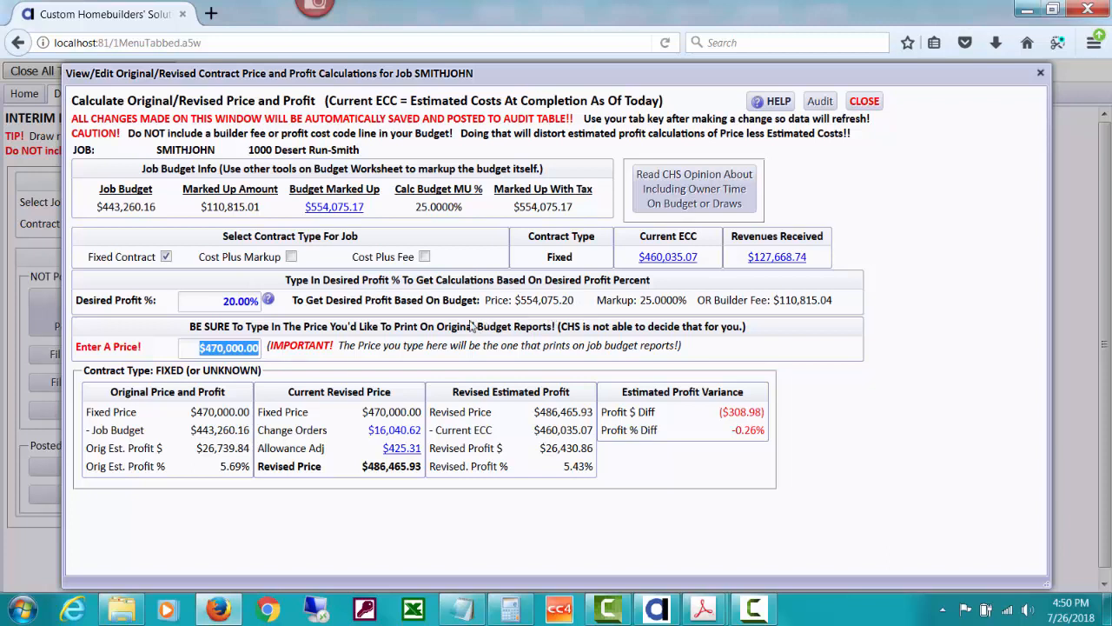
pyautogui.write('554')
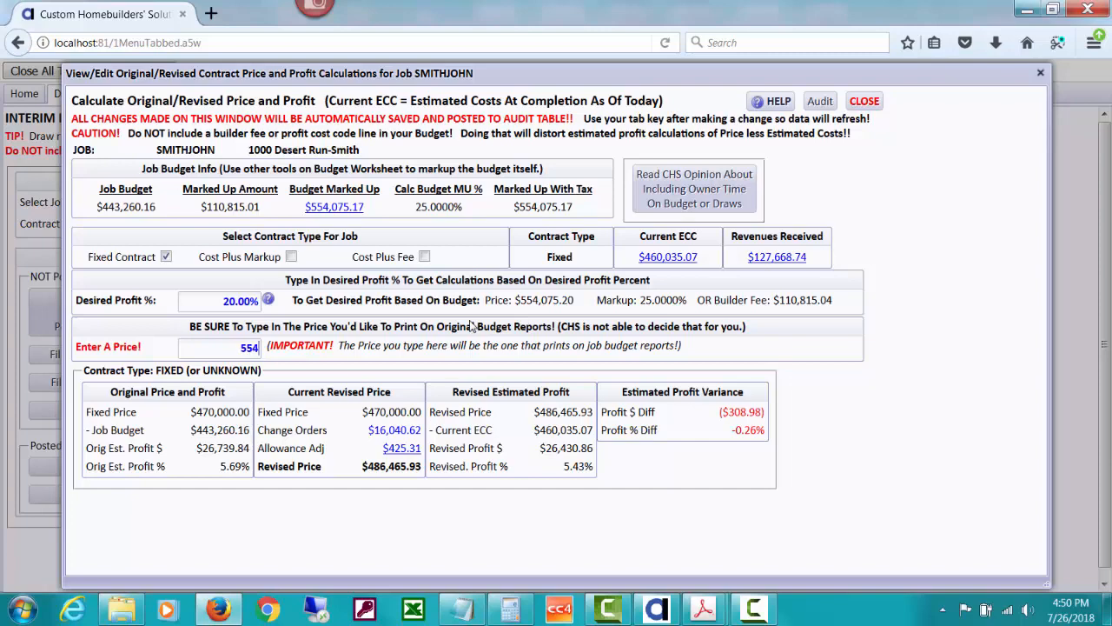
pyautogui.press('BackSpace')
pyautogui.write('5,000')
pyautogui.press('Tab')
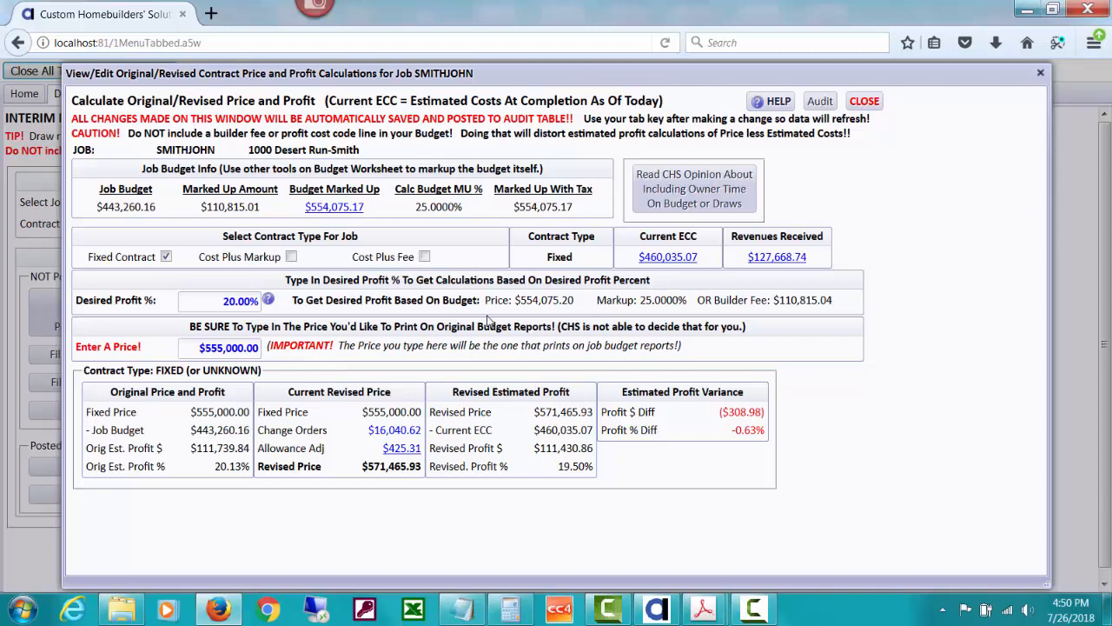
pyautogui.click(865, 101)
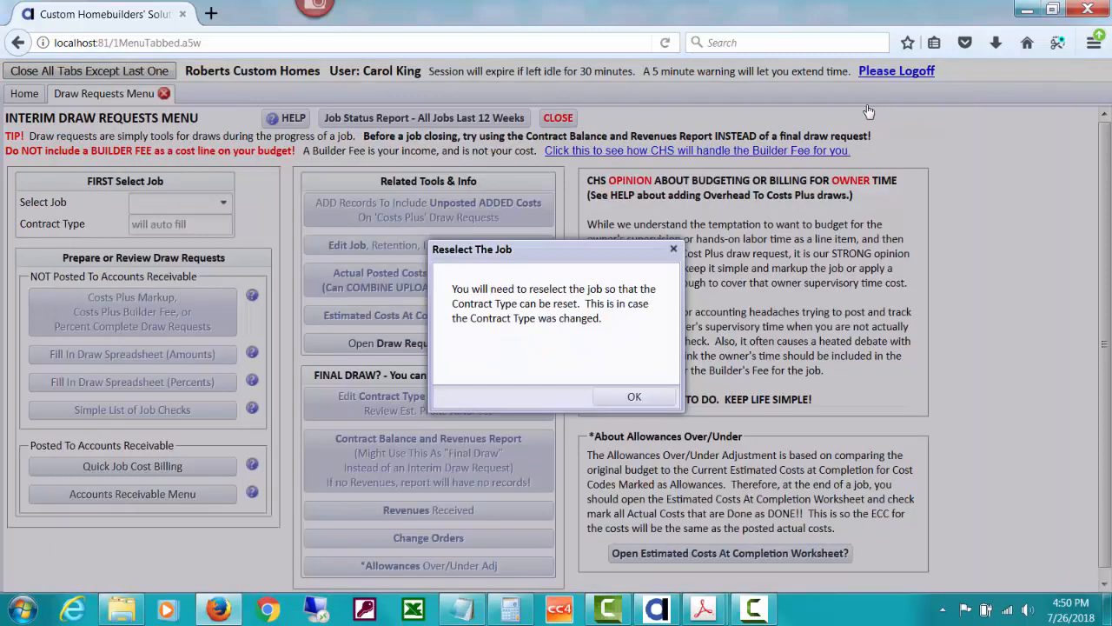
pyautogui.click(637, 398)
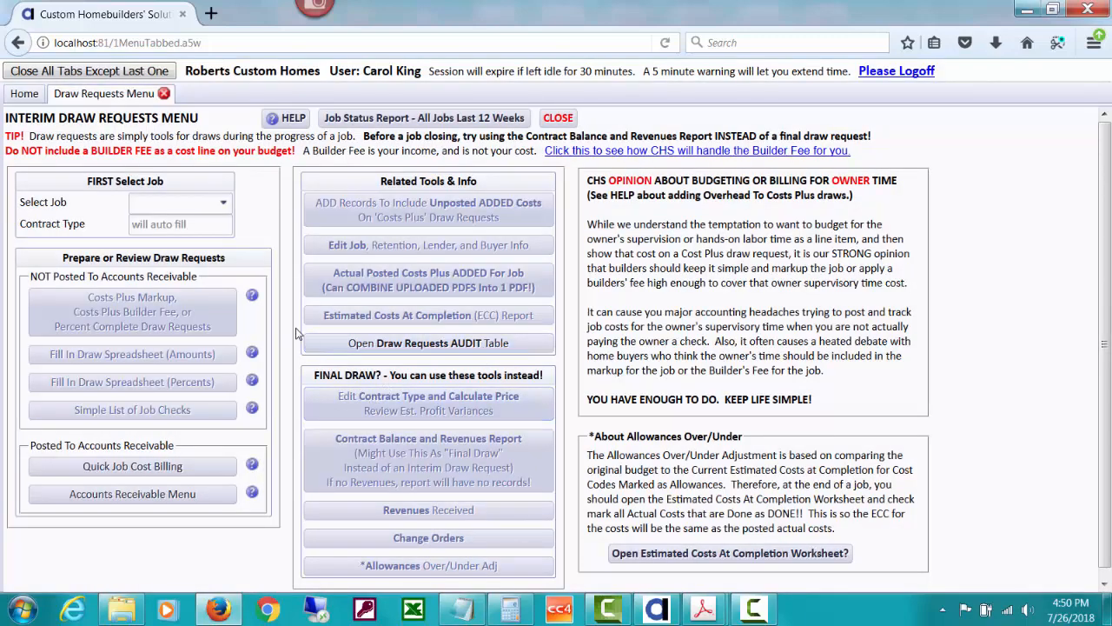
# Step: Reselect the job whose code starts with SM in the draw requests menu
pyautogui.click(224, 207)
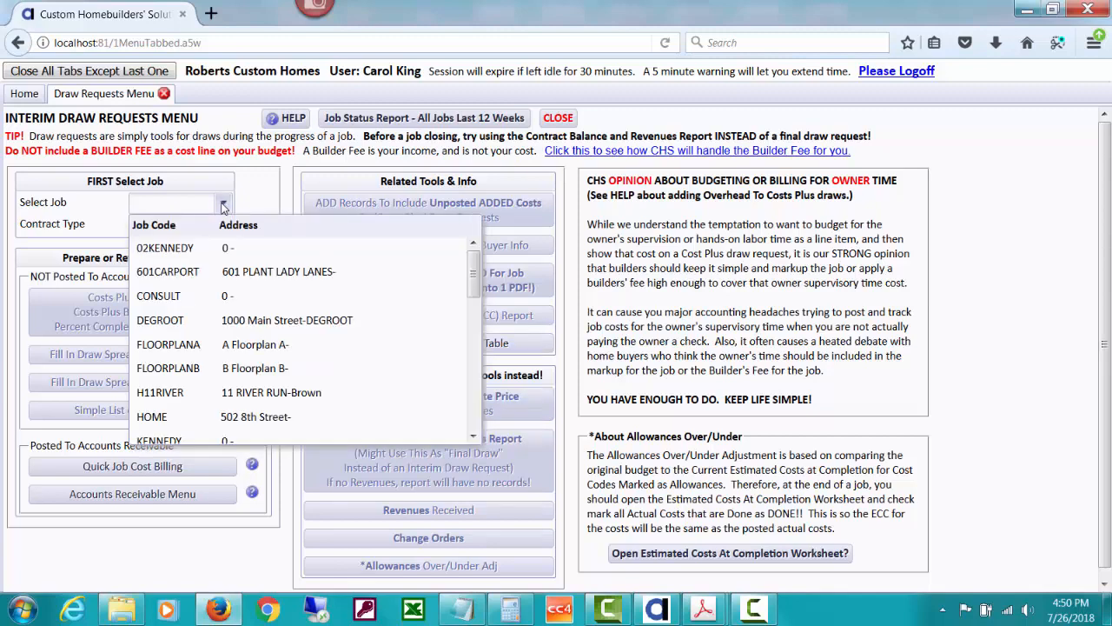
pyautogui.write('sm')
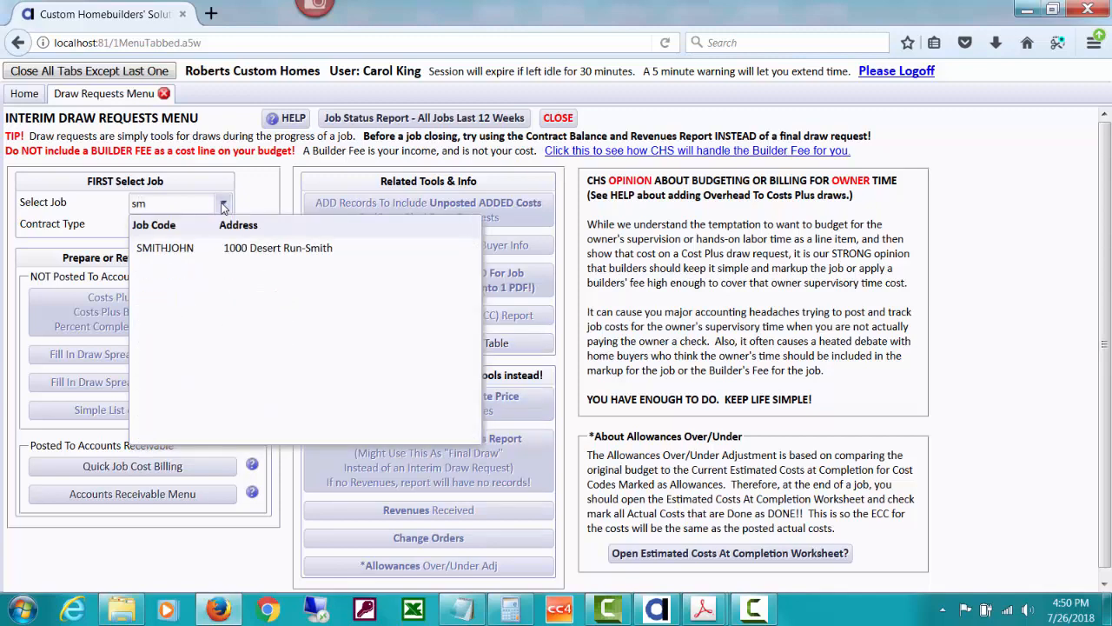
pyautogui.click(265, 247)
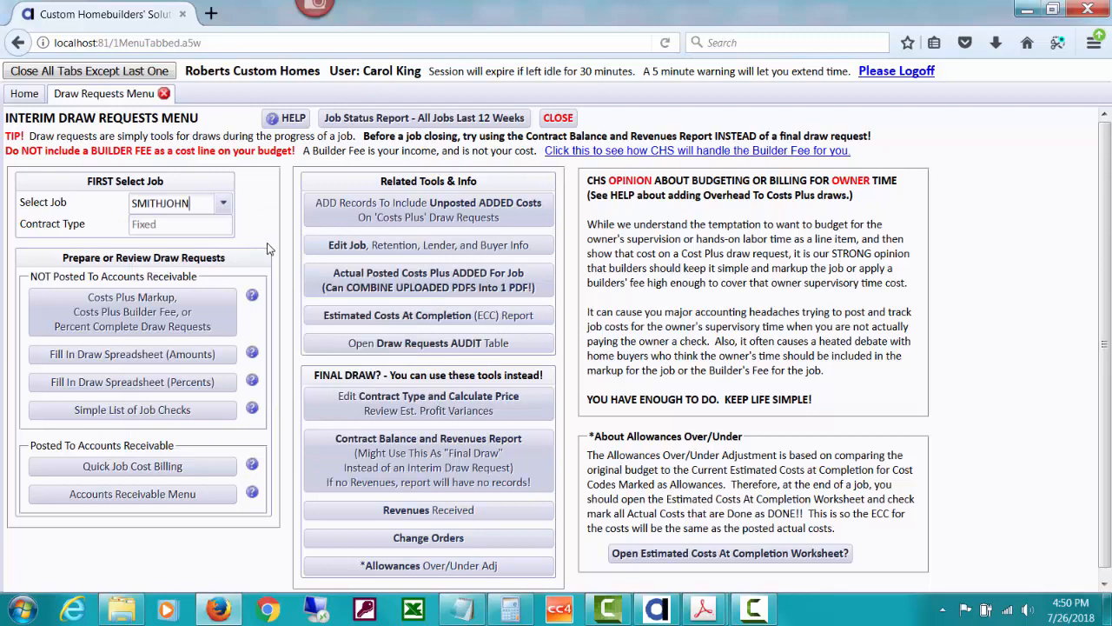
# Step: Create the job's percent-based draw spreadsheet by copying the draw categories from job ZZDRAWPCTS
pyautogui.click(212, 388)
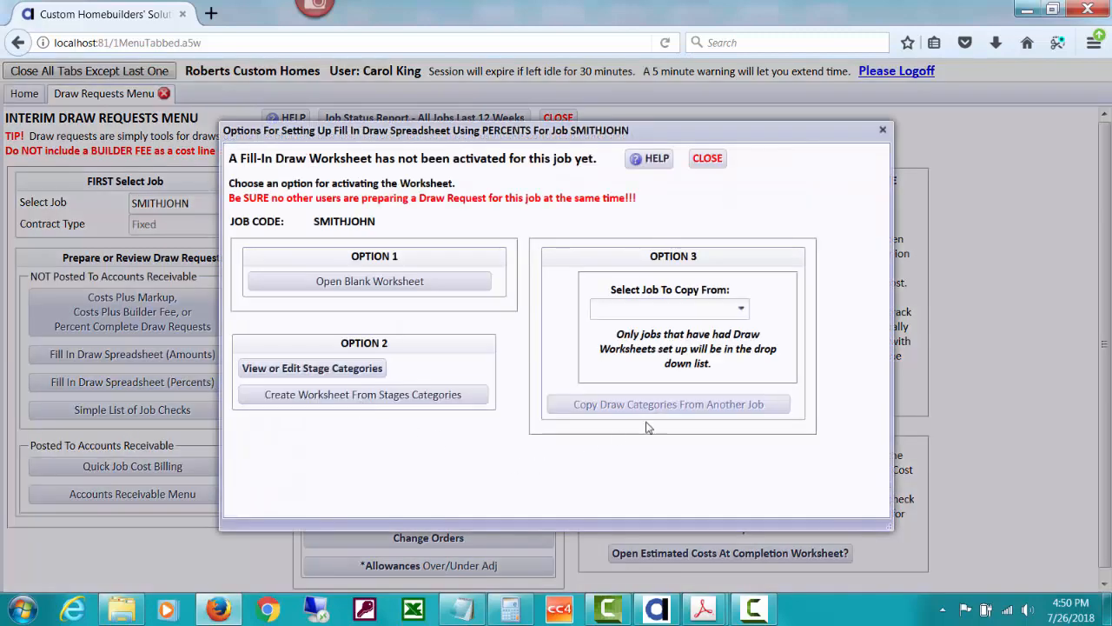
pyautogui.click(741, 315)
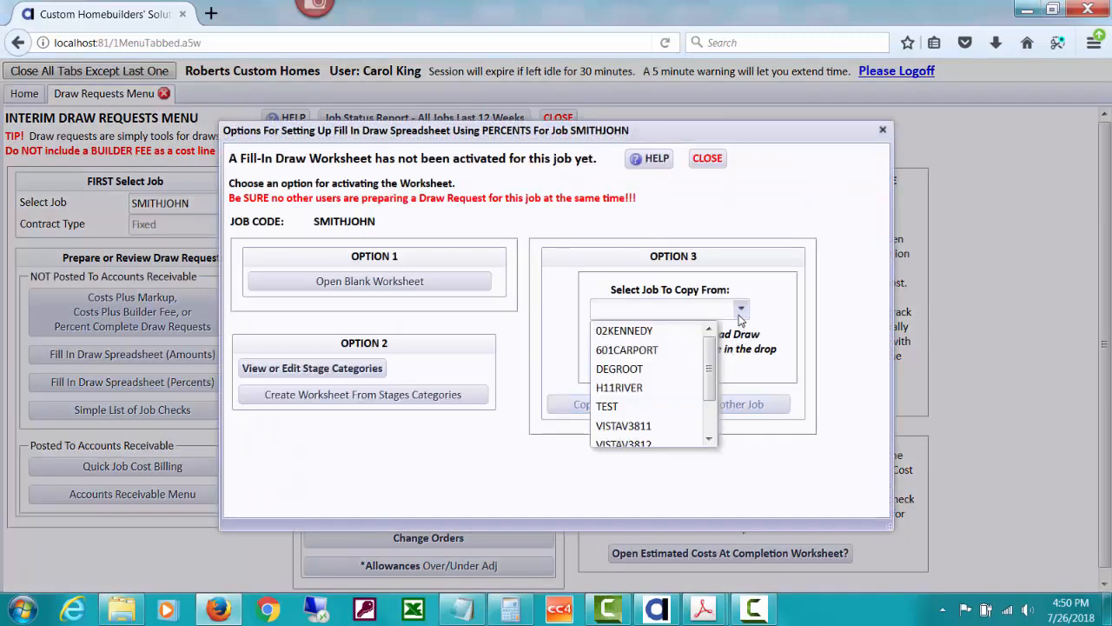
pyautogui.moveTo(710, 371); pyautogui.dragTo(706, 423)
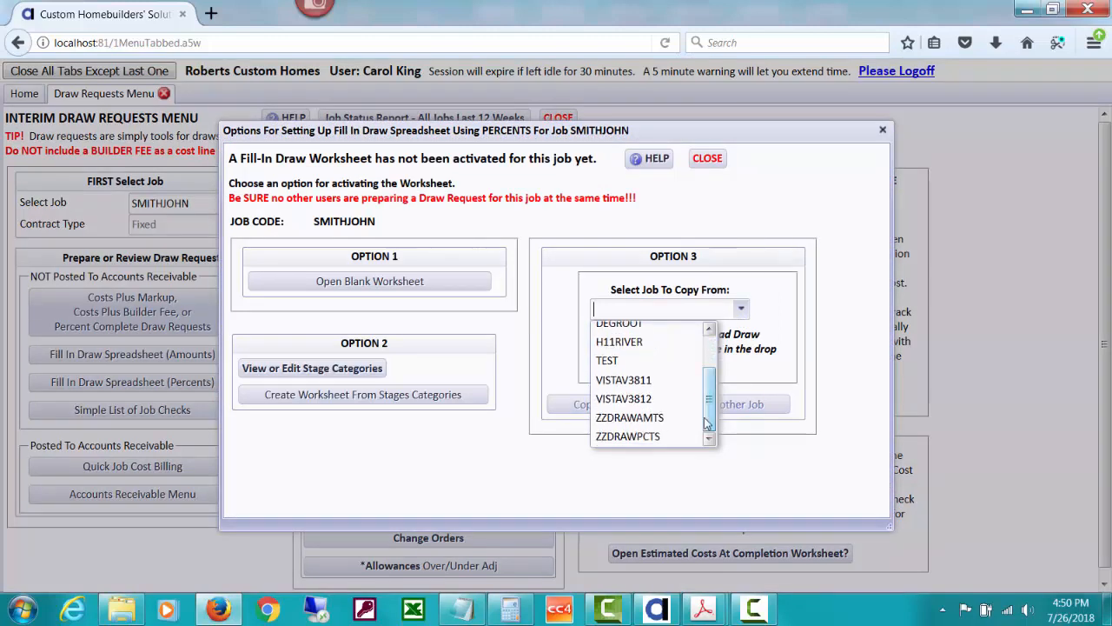
pyautogui.click(665, 437)
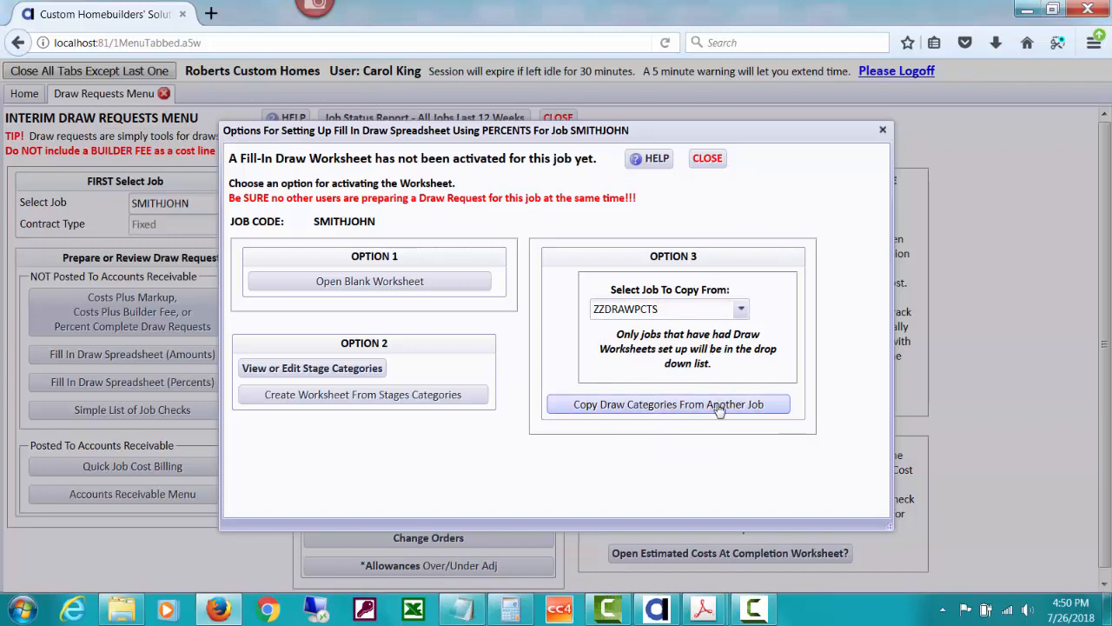
pyautogui.click(719, 405)
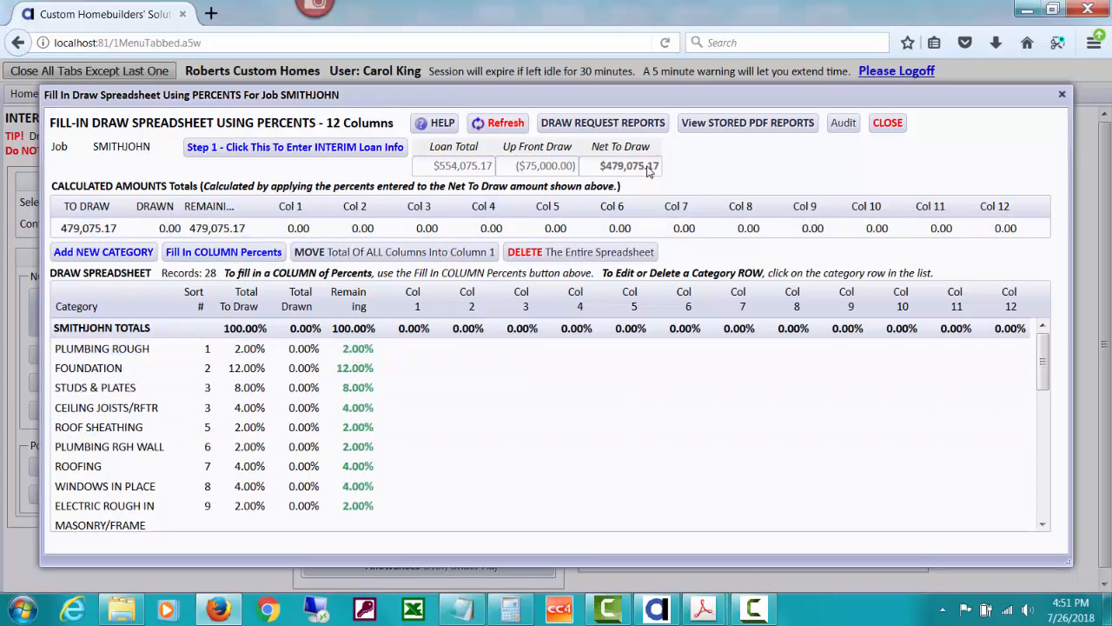
# Step: Set the loan total to $555,000 in the job's interim lender and loan info
pyautogui.click(339, 150)
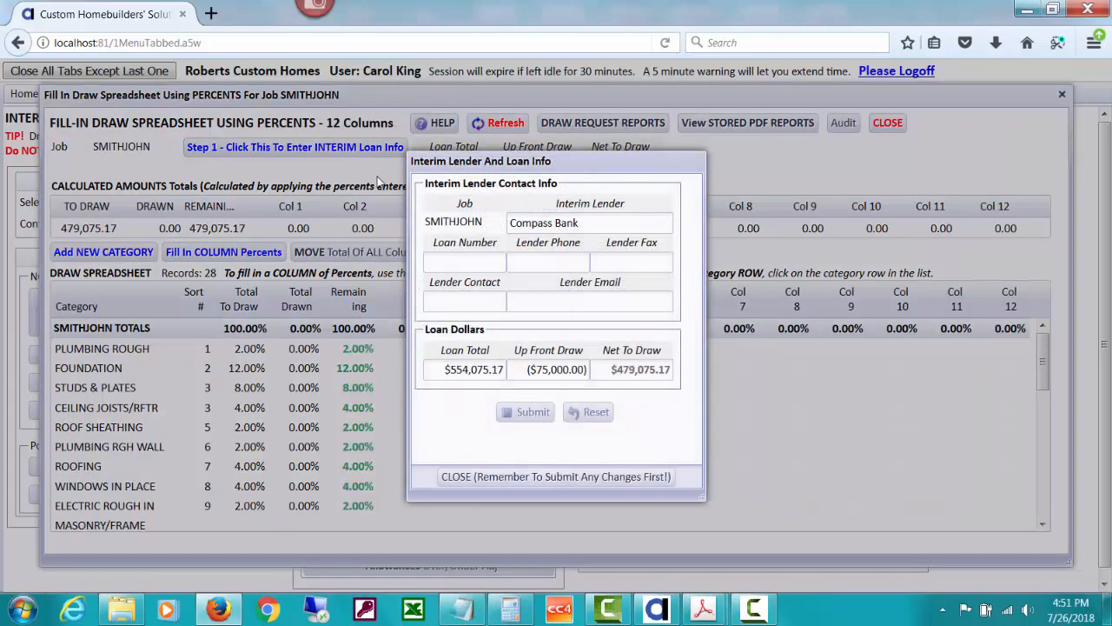
pyautogui.moveTo(437, 368); pyautogui.dragTo(539, 367)
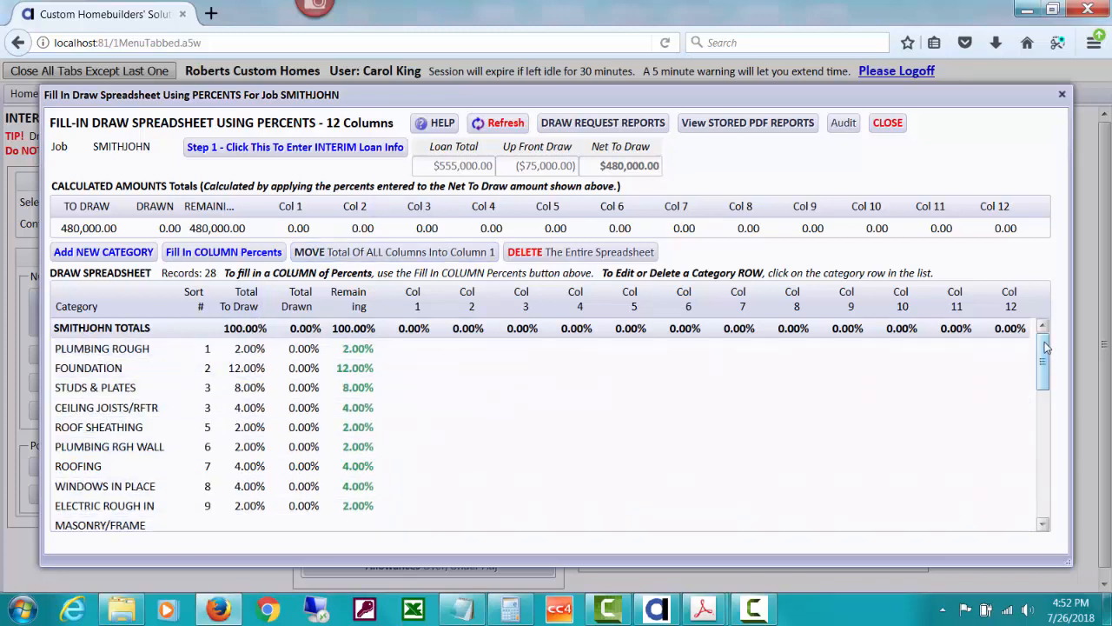
# Step: Set Column 1 of the PLUMBING ROUGH category row to 2%
pyautogui.moveTo(1046, 347)
pyautogui.mouseDown()
pyautogui.moveTo(1045, 435)
pyautogui.moveTo(1034, 337)
pyautogui.mouseUp()
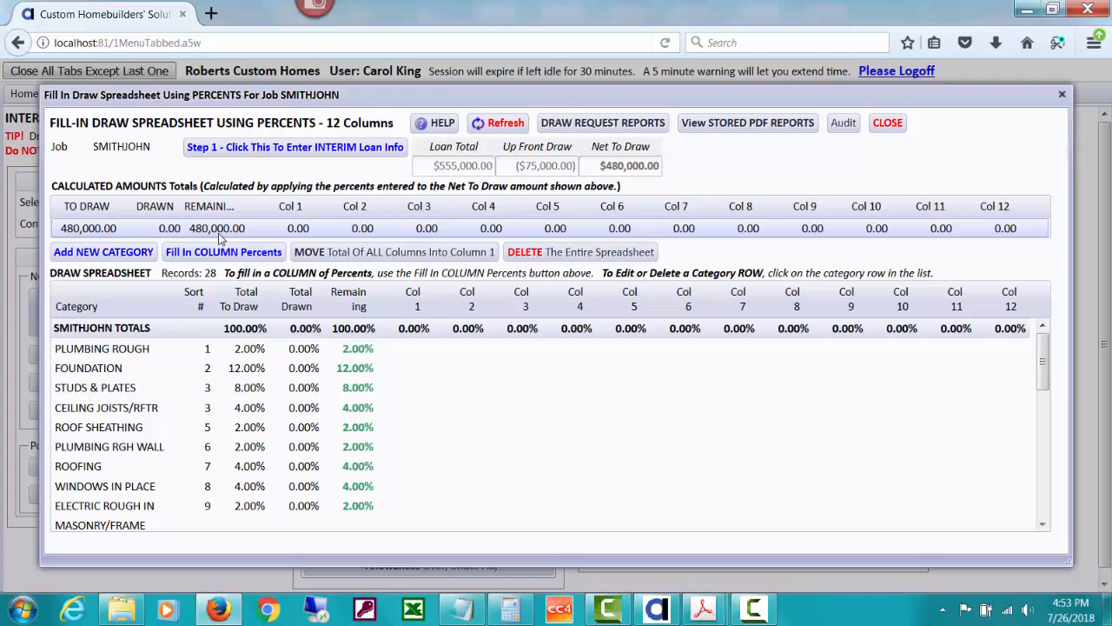
pyautogui.click(148, 348)
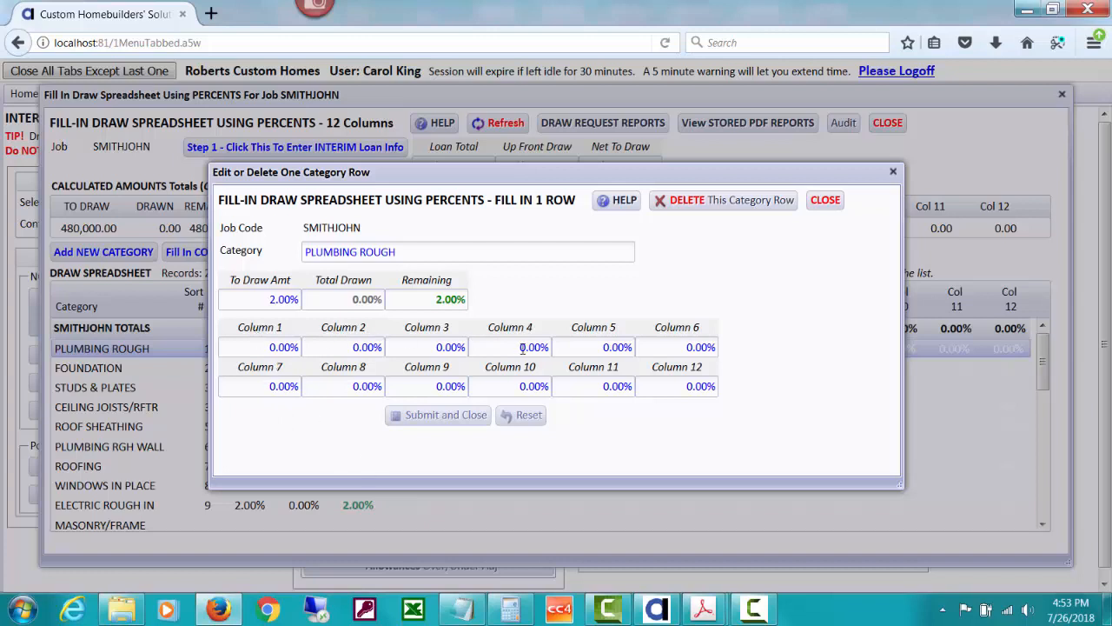
pyautogui.click(254, 347)
pyautogui.write('2')
# Step: Try 3% in Column 2 of the PLUMBING ROUGH row, set it back to 0%, and submit the row
pyautogui.click(363, 347)
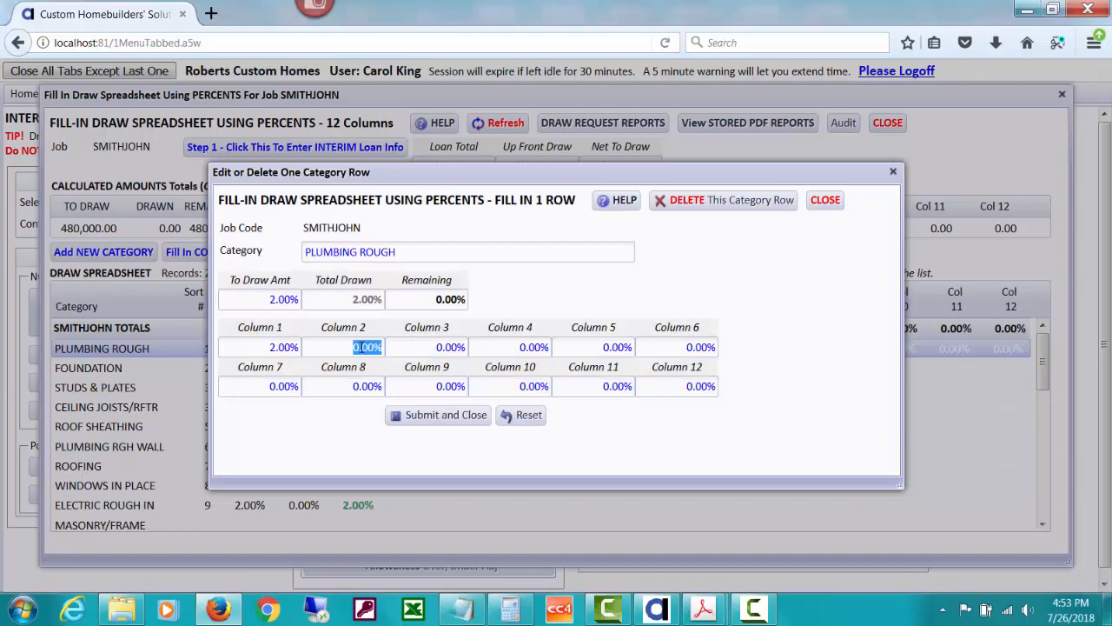
pyautogui.write('3')
pyautogui.click(364, 366)
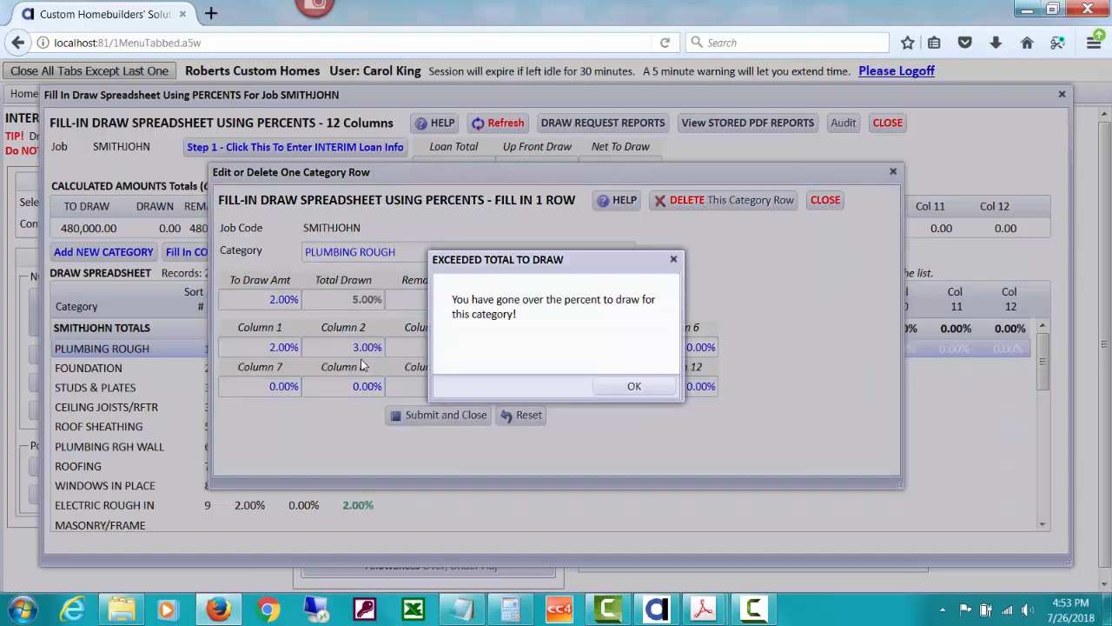
pyautogui.click(600, 388)
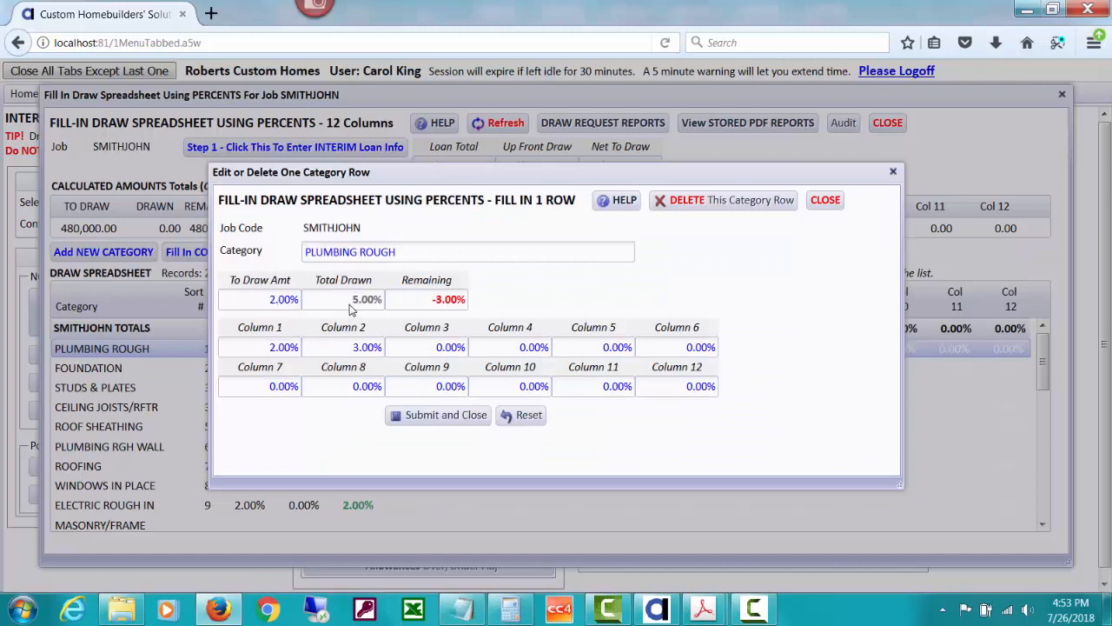
pyautogui.click(353, 347)
pyautogui.write('0')
pyautogui.press('Tab')
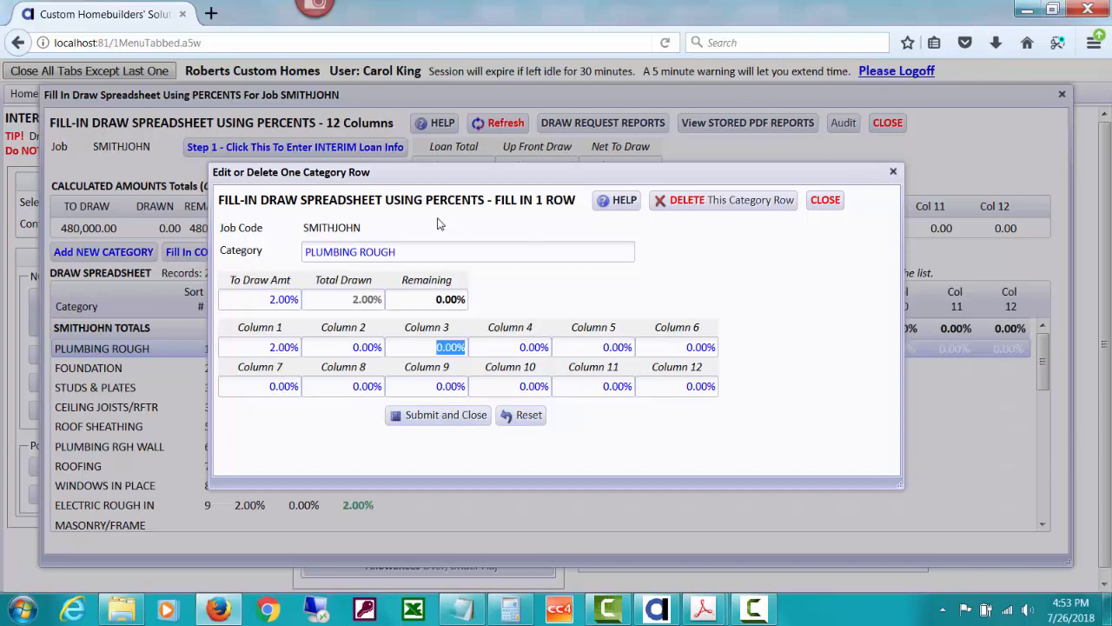
pyautogui.click(418, 422)
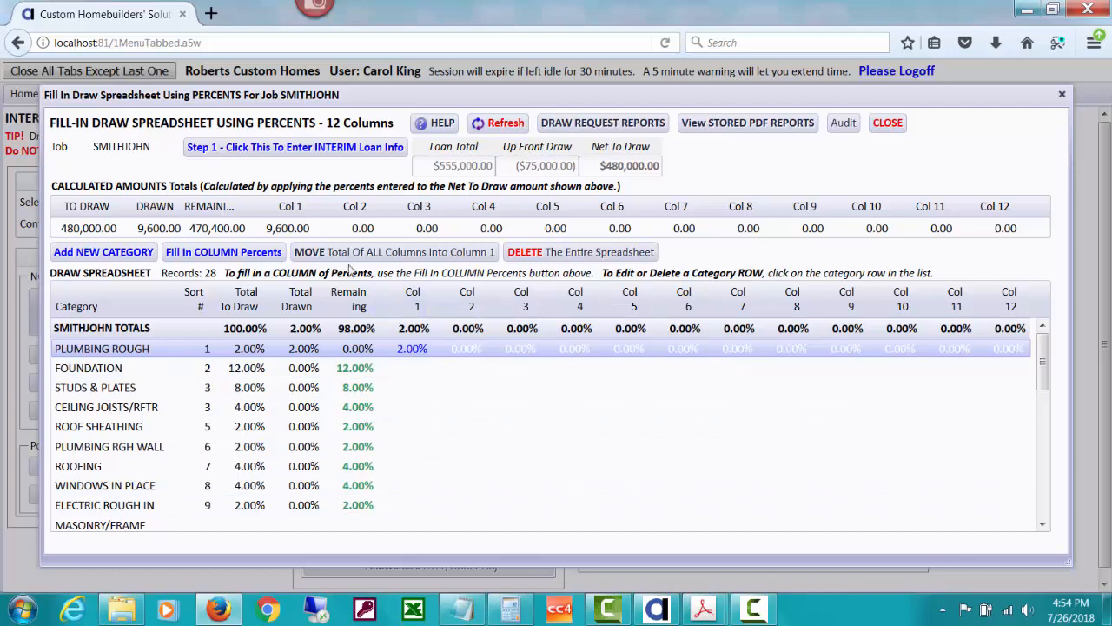
# Step: Fill Column 1 of the draw spreadsheet with the full remaining 12% for FOUNDATION and 4% for STUDS & PLATES
pyautogui.click(265, 252)
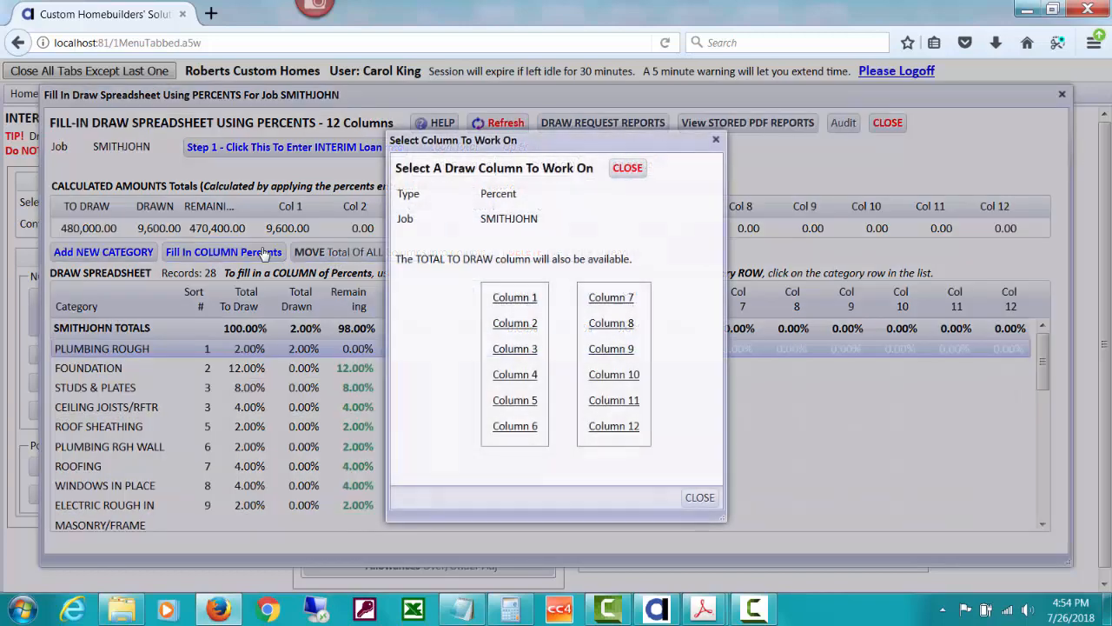
pyautogui.click(515, 297)
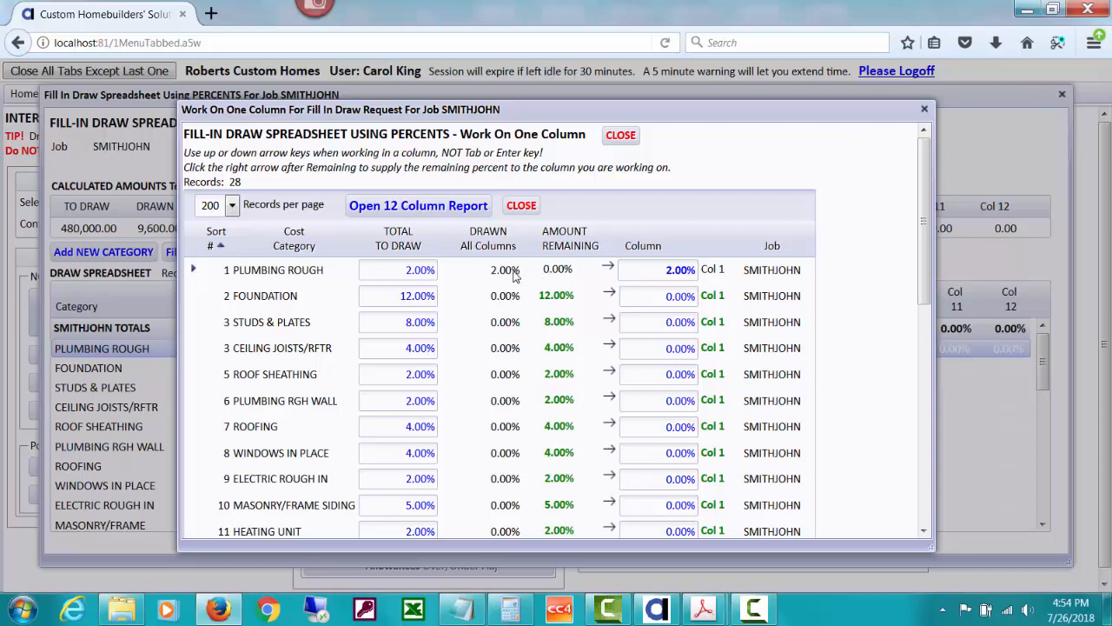
pyautogui.click(609, 296)
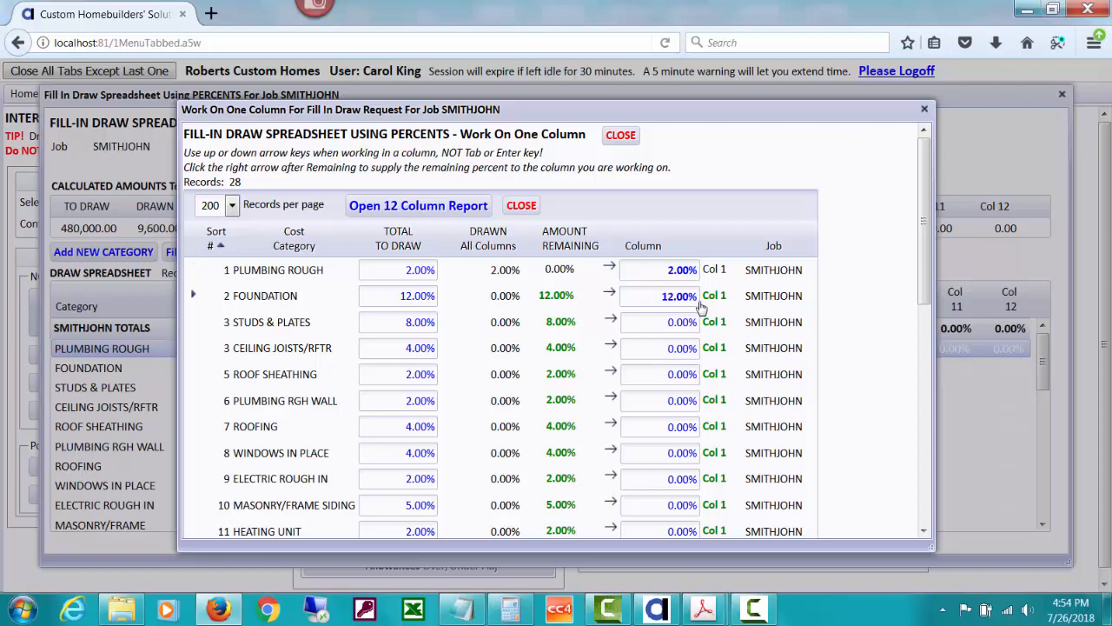
pyautogui.click(638, 321)
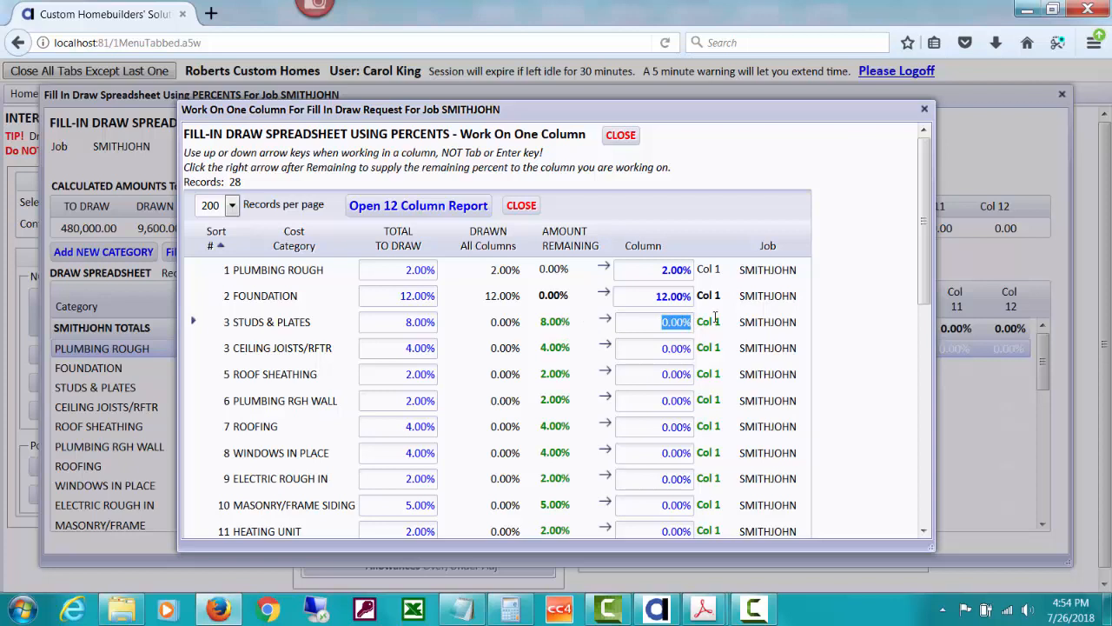
pyautogui.write('4')
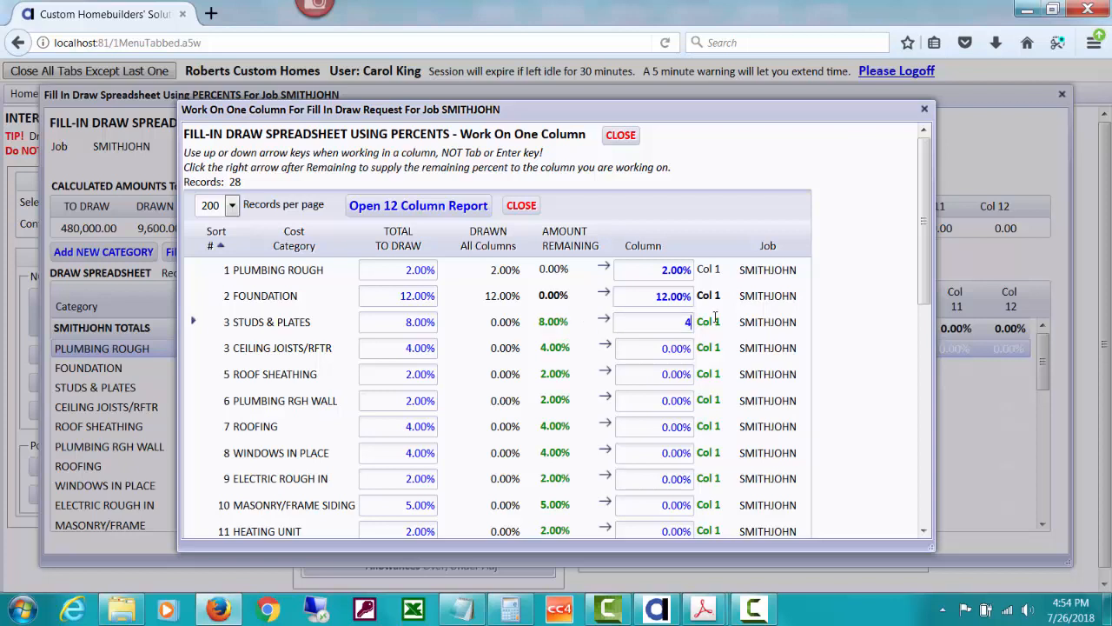
pyautogui.press('Tab')
pyautogui.press('Down')
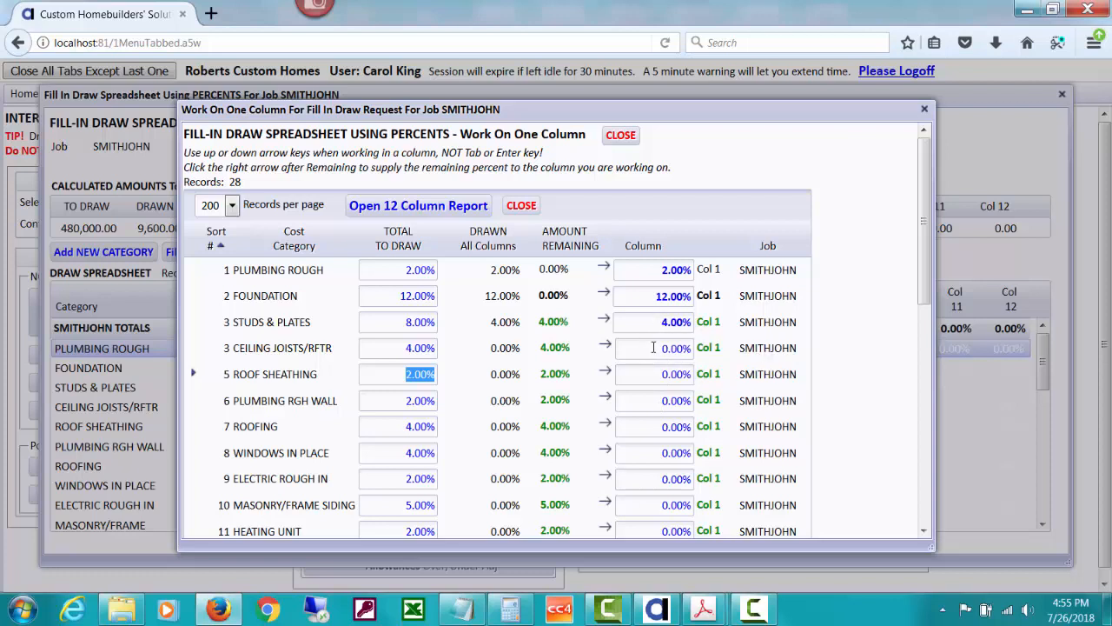
# Step: Set Column 1 for CEILING JOISTS/RFTR to 2% and return to the draw spreadsheet
pyautogui.click(650, 348)
pyautogui.write('2')
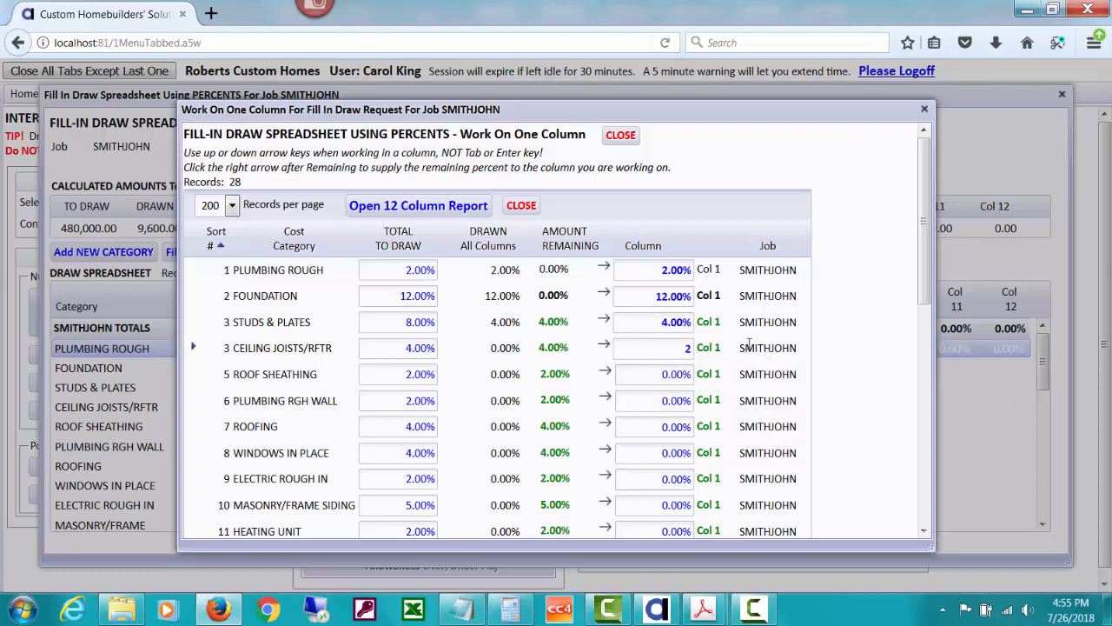
pyautogui.press('Down')
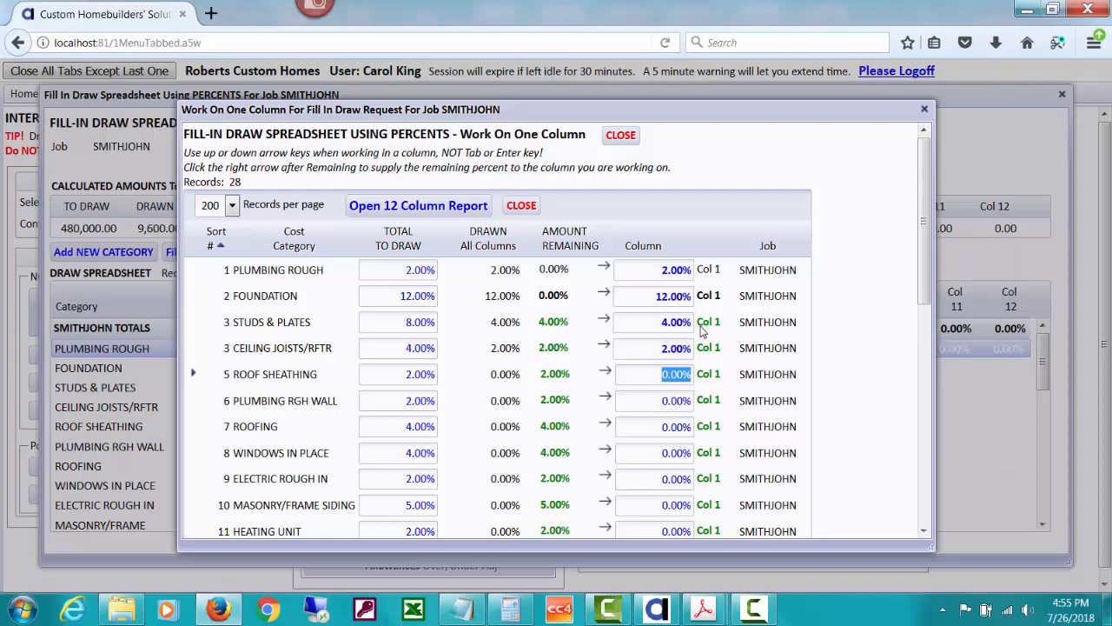
pyautogui.click(530, 208)
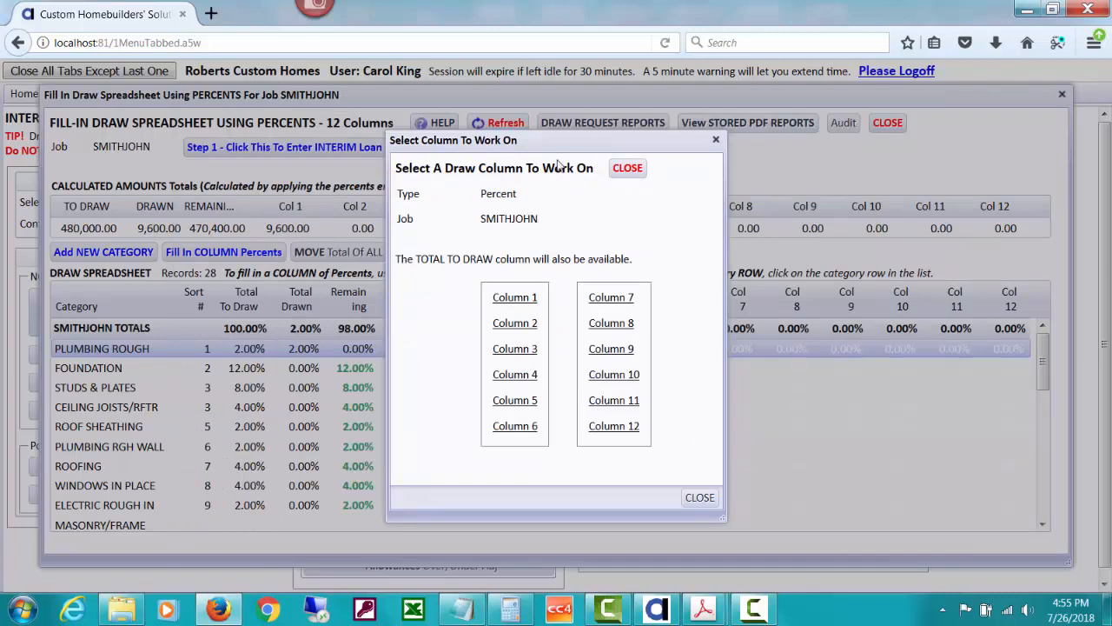
pyautogui.click(699, 497)
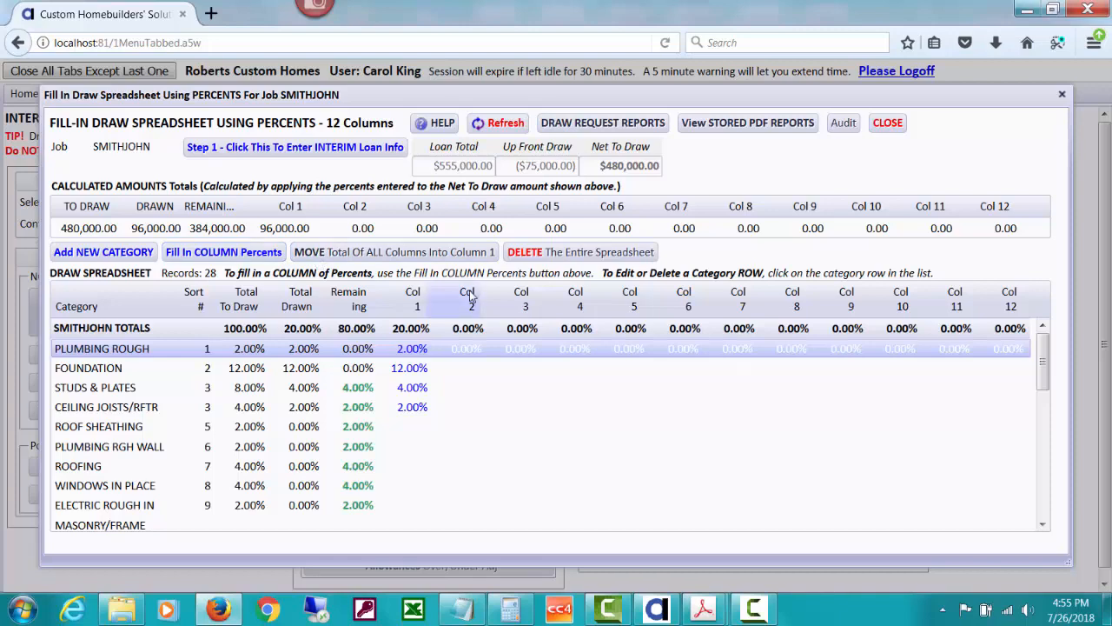
# Step: Supply the remaining percents to Column 2 for STUDS & PLATES (4%), CEILING JOISTS/RFTR (2%) and ROOF SHEATHING (2%)
pyautogui.click(223, 254)
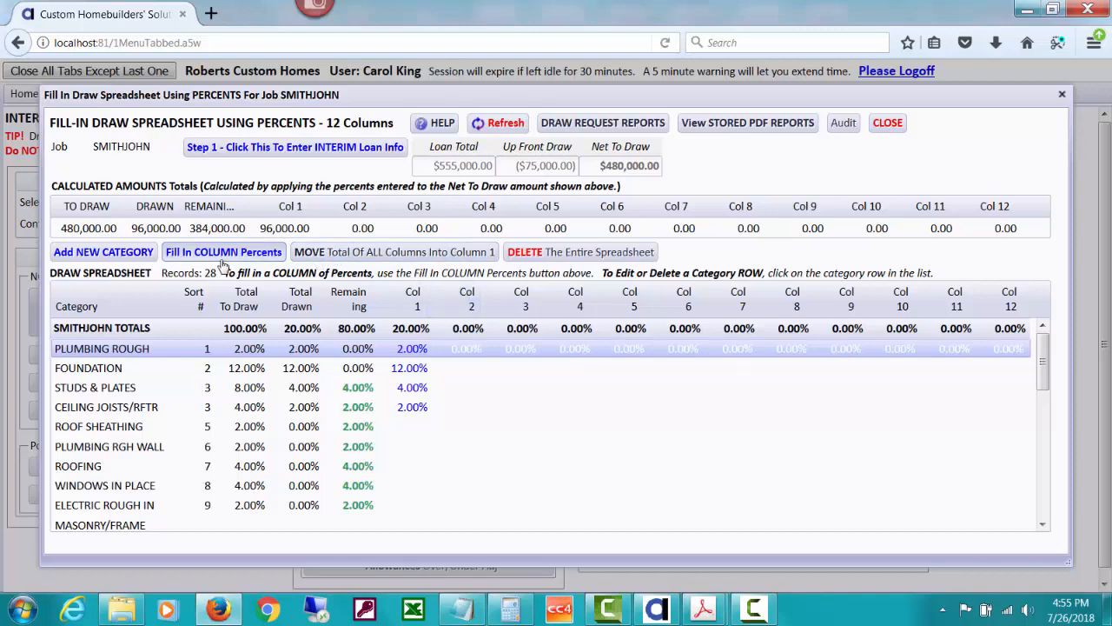
pyautogui.click(514, 323)
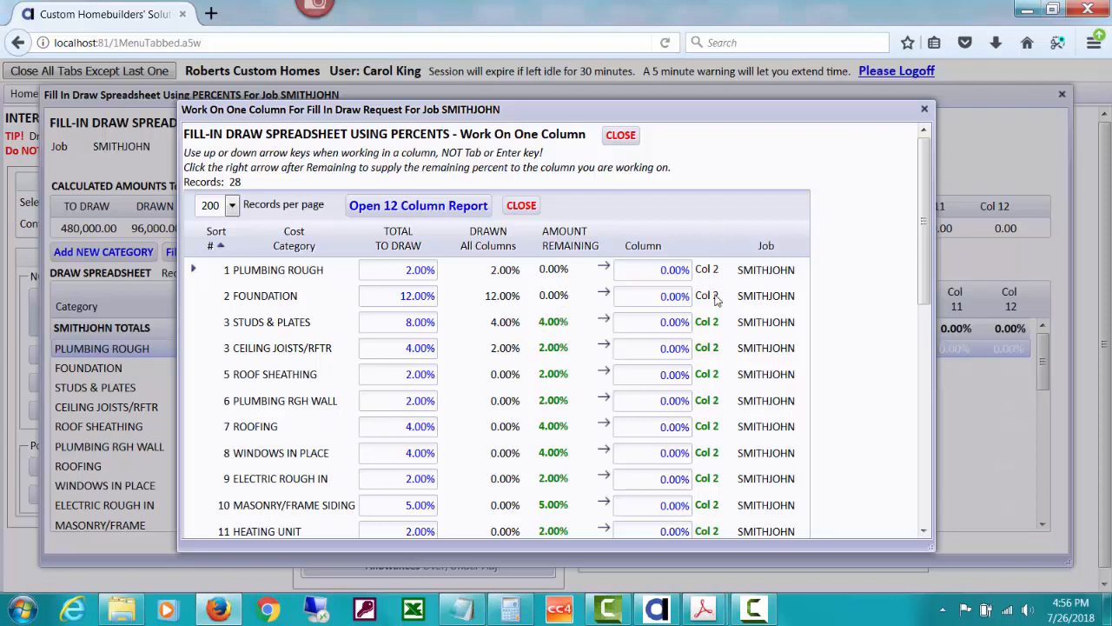
pyautogui.click(603, 321)
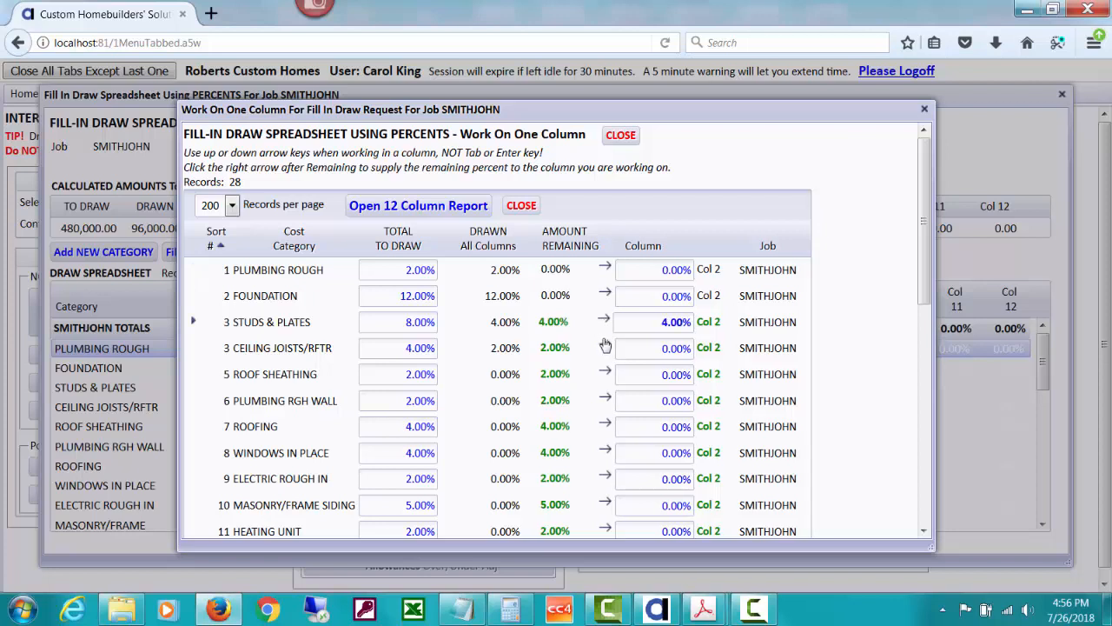
pyautogui.click(606, 348)
pyautogui.click(606, 348)
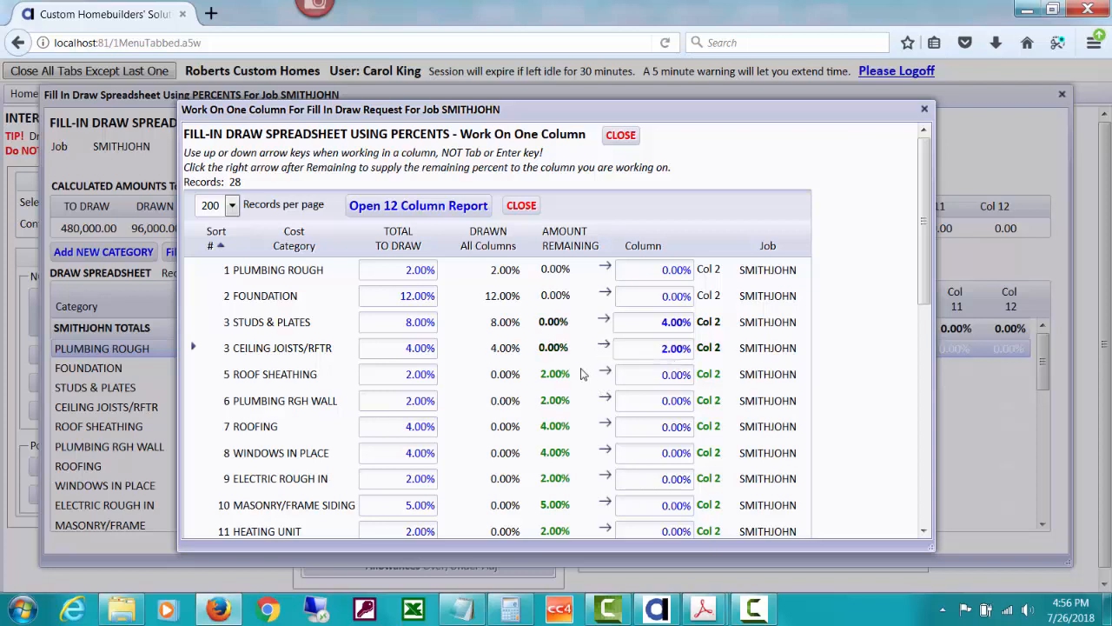
pyautogui.click(606, 374)
# Step: Set Column 2 for PLUMBING RGH WALL to 1.5% and return to the draw spreadsheet
pyautogui.click(648, 398)
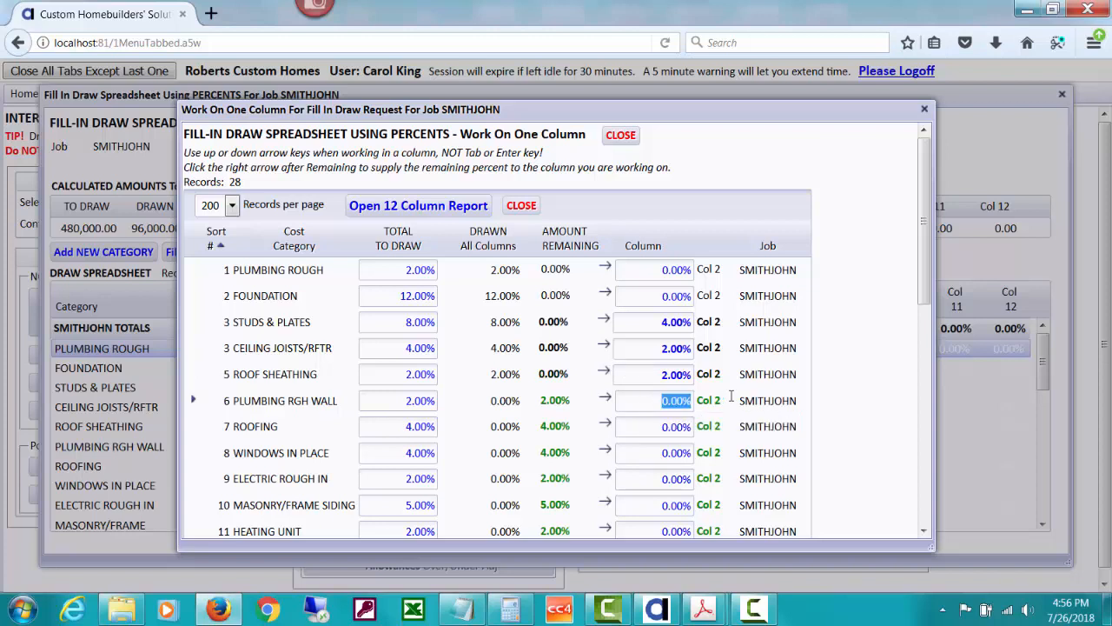
pyautogui.write('1')
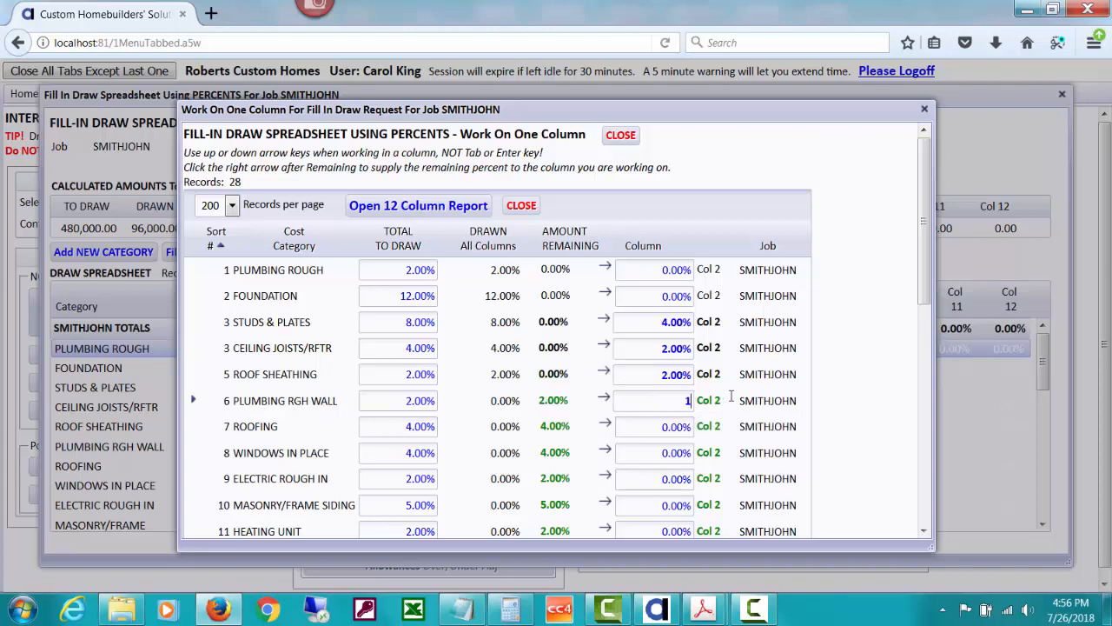
pyautogui.write('.5')
pyautogui.press('Tab')
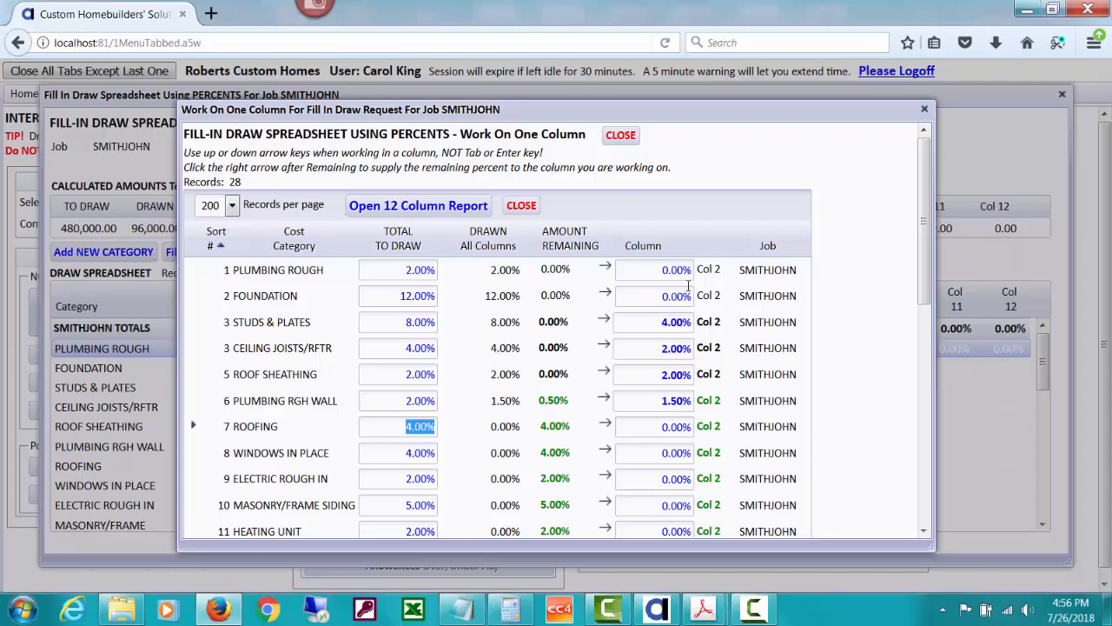
pyautogui.click(621, 135)
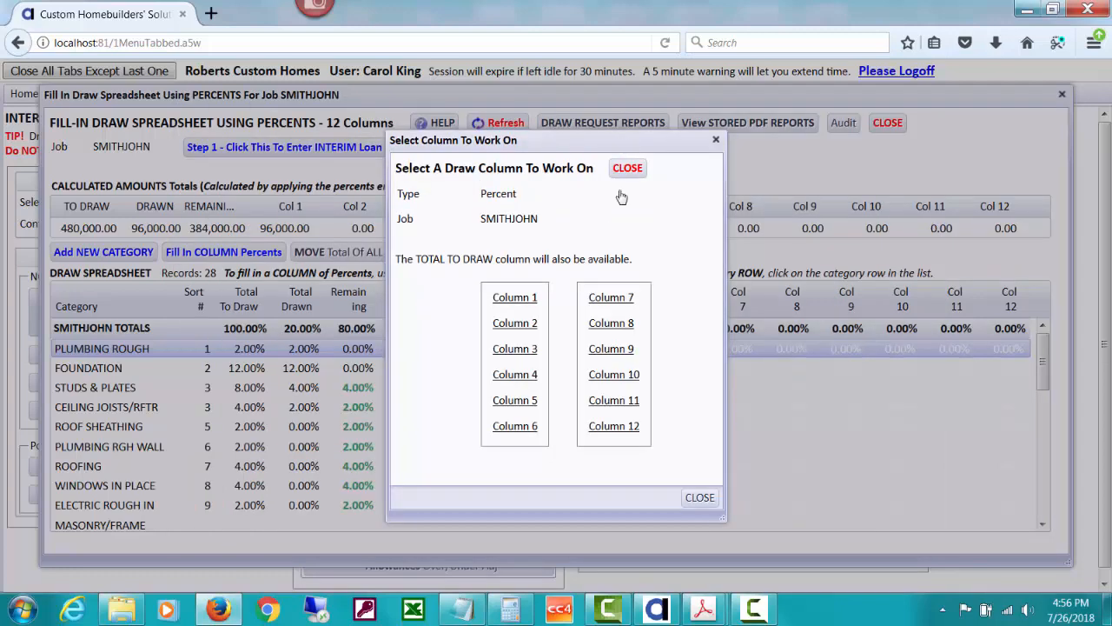
pyautogui.click(693, 498)
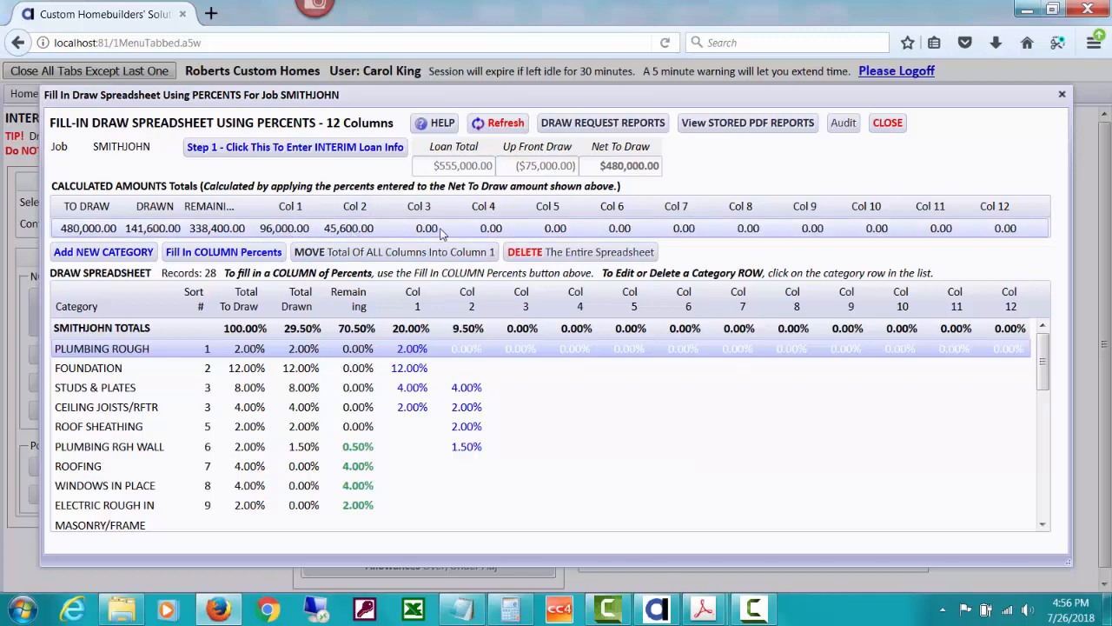
# Step: Supply the remaining percents to Column 3 for PLUMBING RGH WALL (0.5%), ROOFING (4%), WINDOWS IN PLACE (4%) and ELECTRIC ROUGH IN (2%)
pyautogui.click(276, 253)
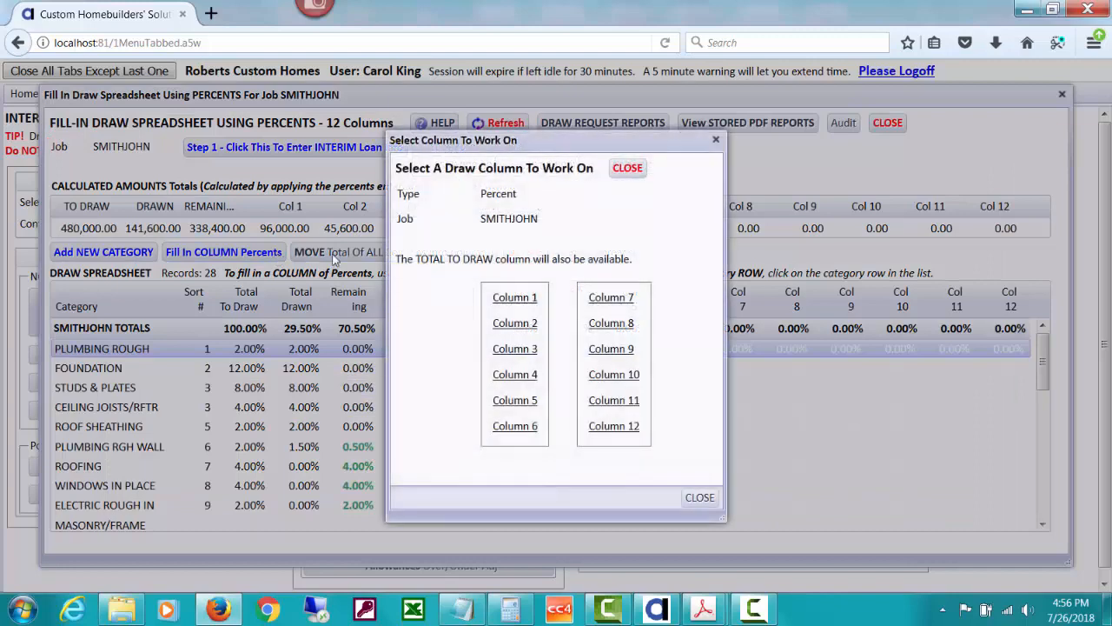
pyautogui.click(520, 350)
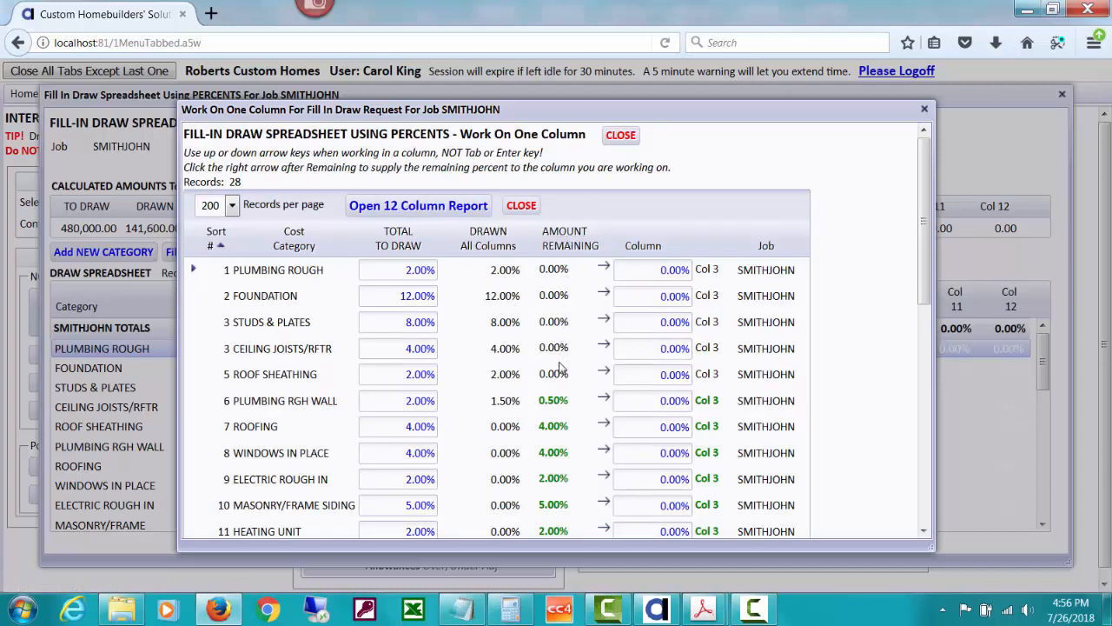
pyautogui.click(604, 399)
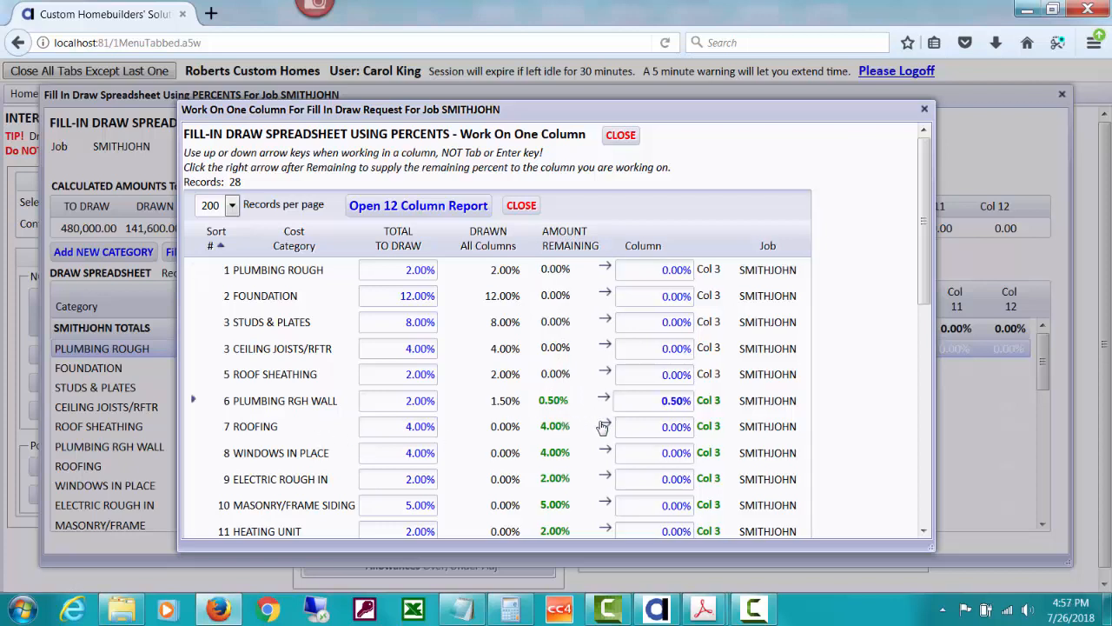
pyautogui.click(604, 426)
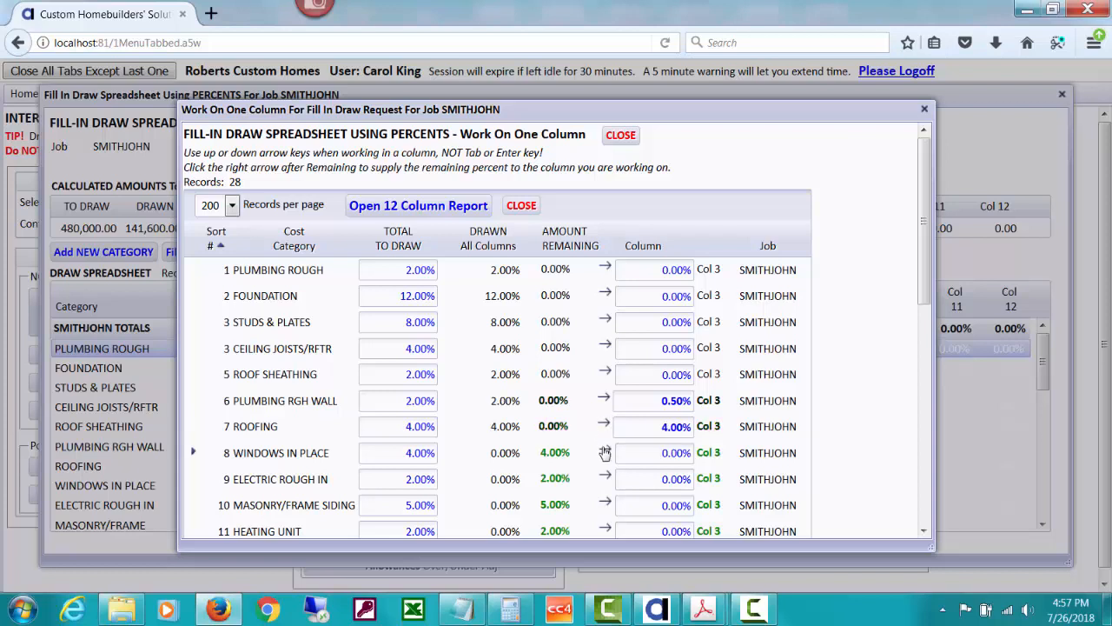
pyautogui.click(605, 452)
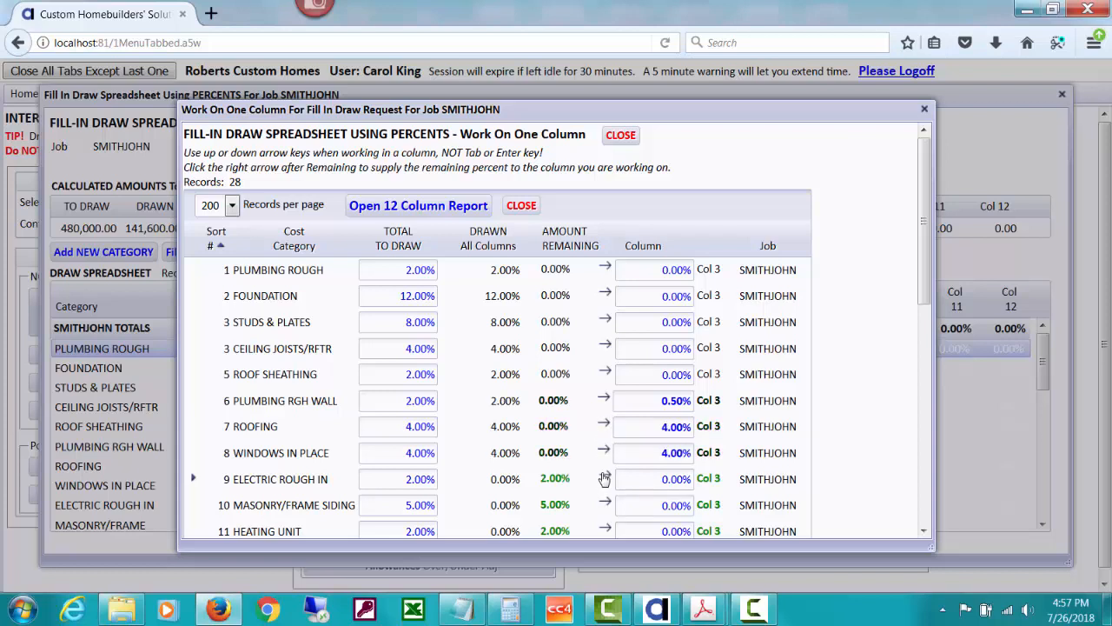
pyautogui.click(605, 478)
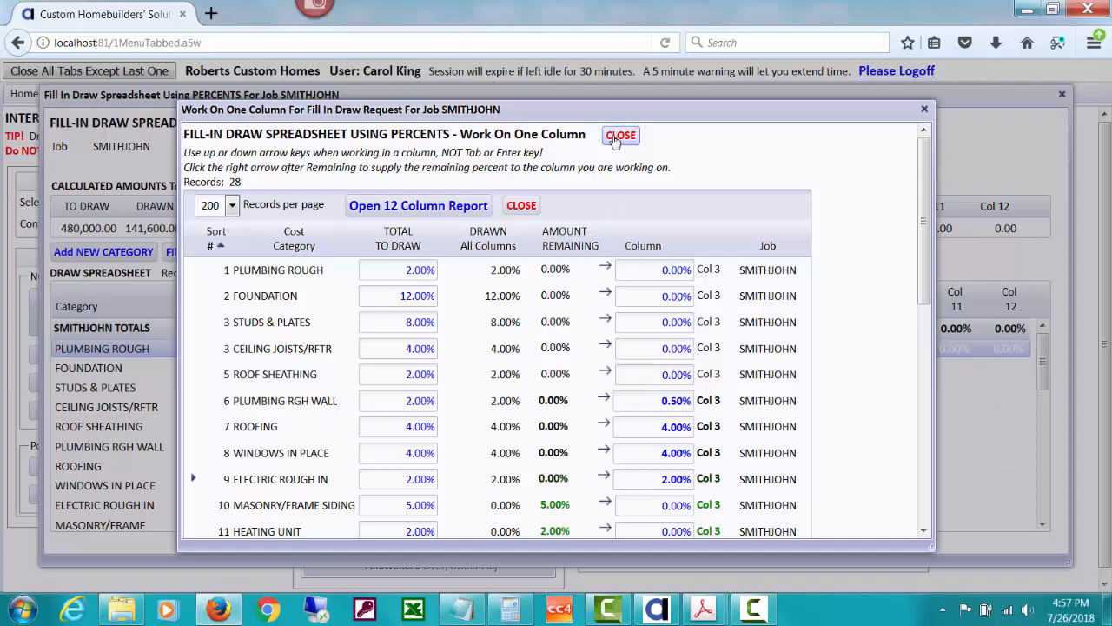
pyautogui.click(619, 135)
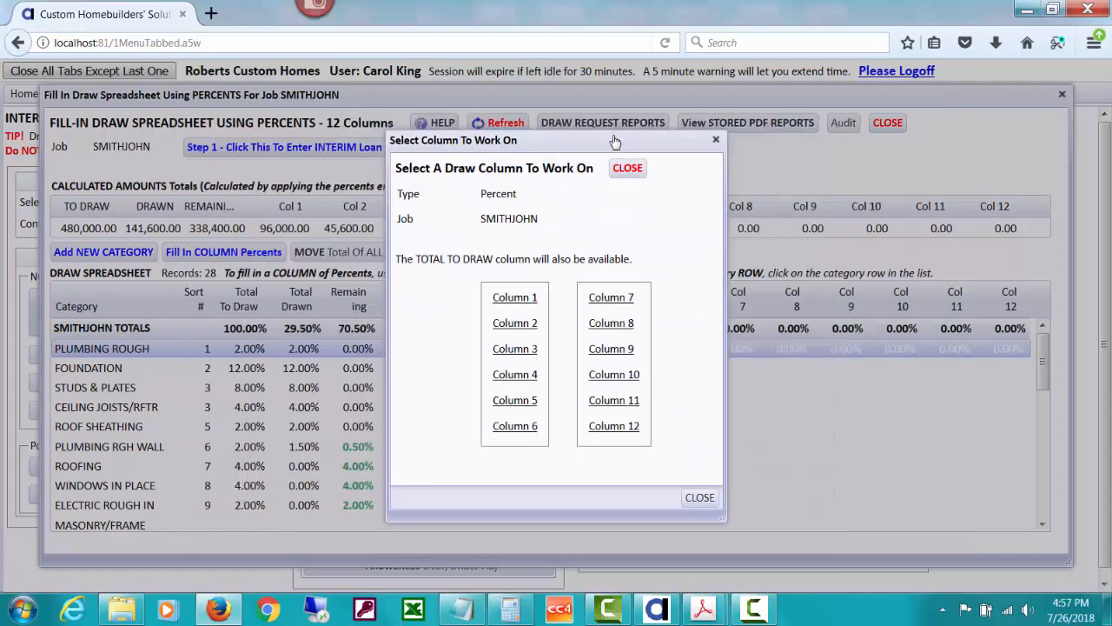
pyautogui.click(700, 497)
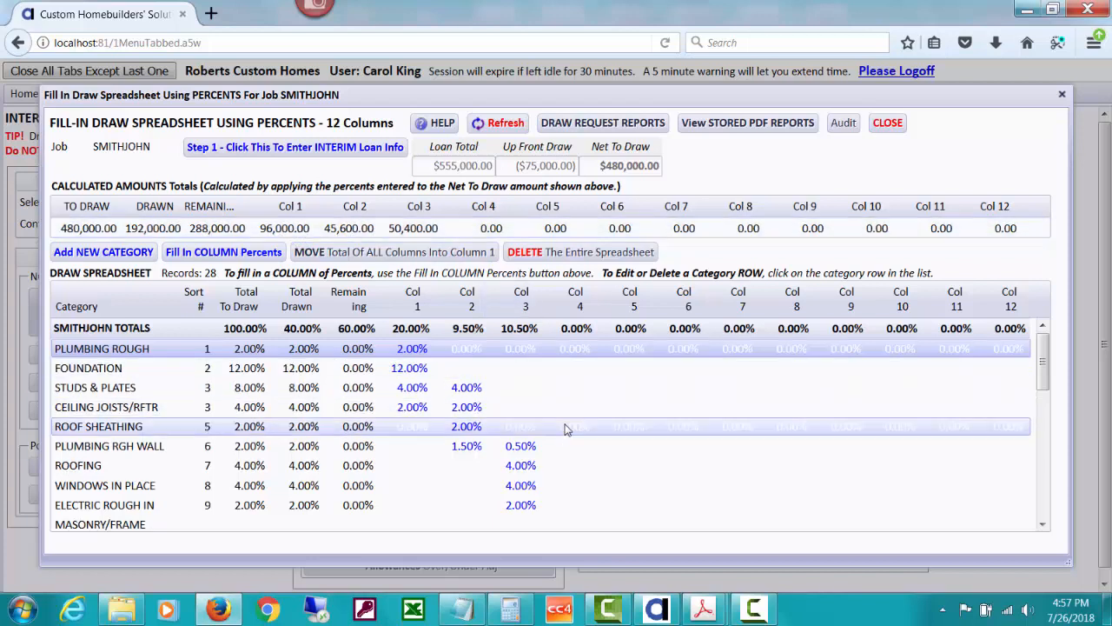
# Step: Prepare the full 12-column draw request PDF report and mark the stored file to be shown to the contact
pyautogui.click(653, 127)
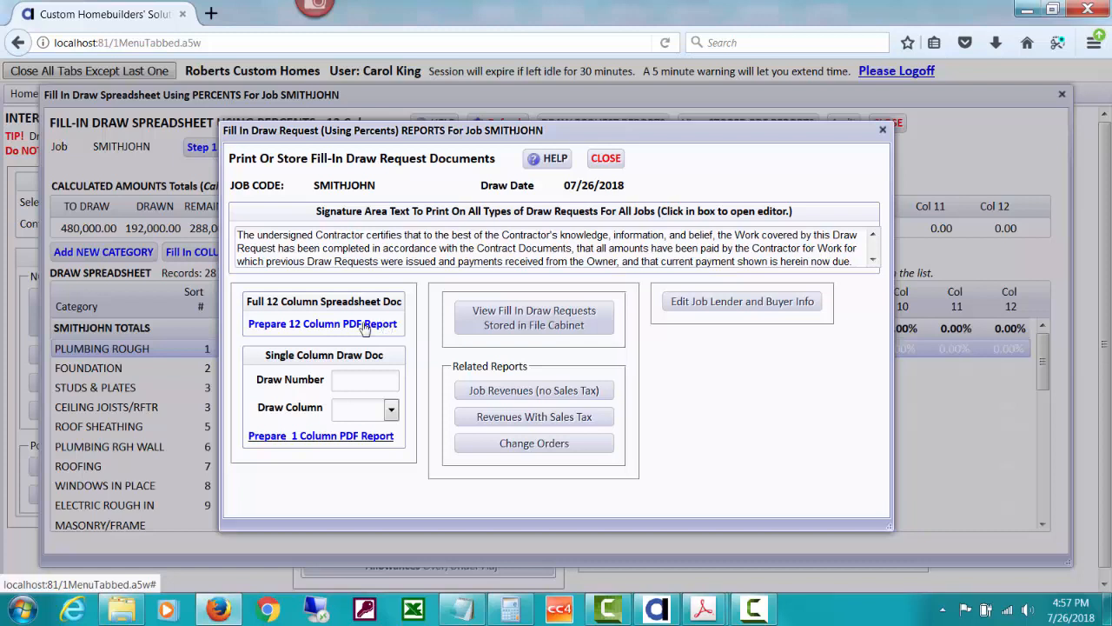
pyautogui.click(337, 325)
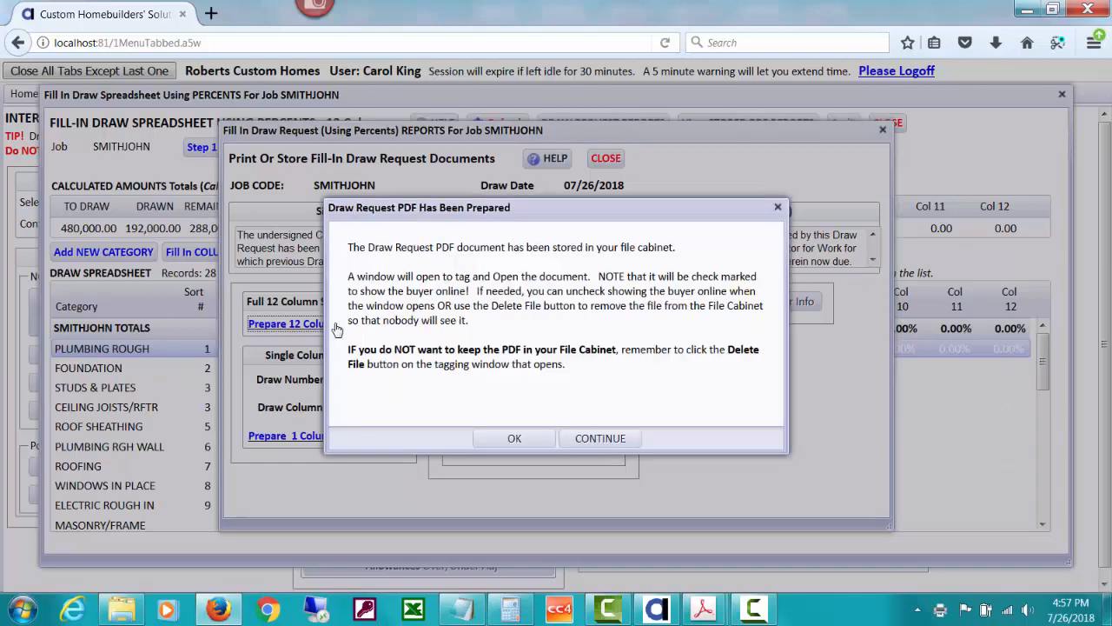
pyautogui.click(511, 438)
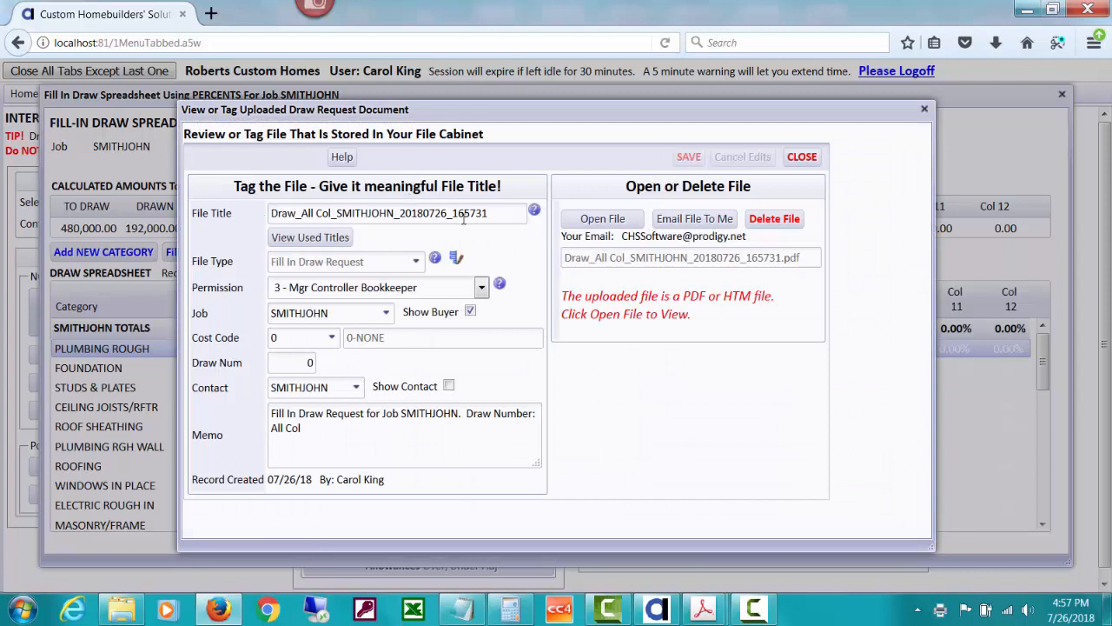
pyautogui.click(449, 386)
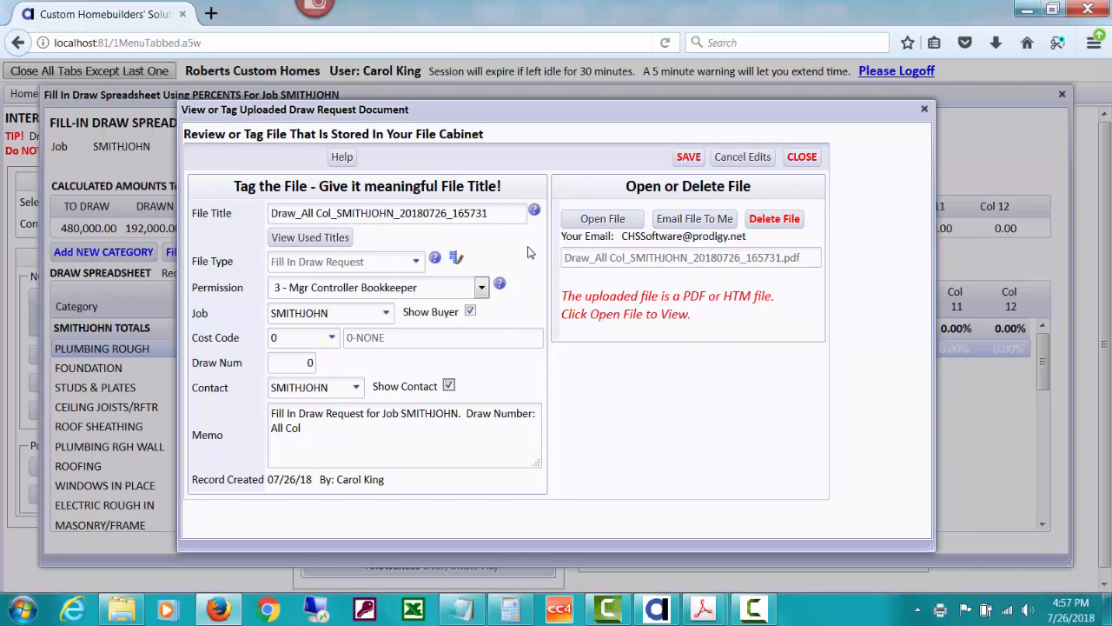
# Step: Open the stored 12-column draw PDF, examine the category percents and the dollar totals on page 2, and close it
pyautogui.click(612, 223)
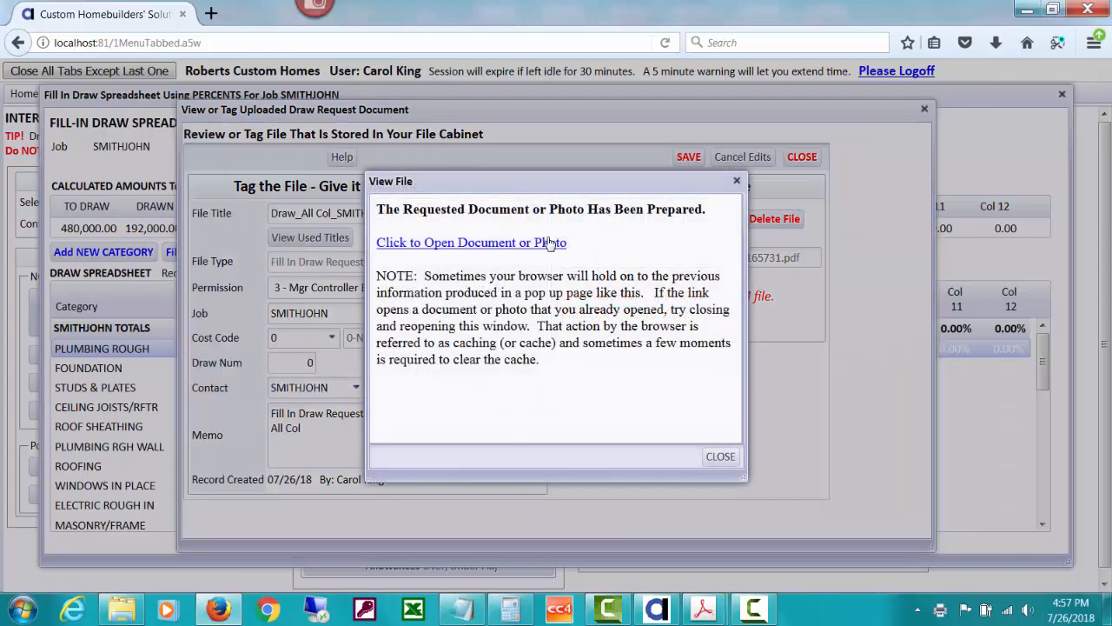
pyautogui.click(549, 245)
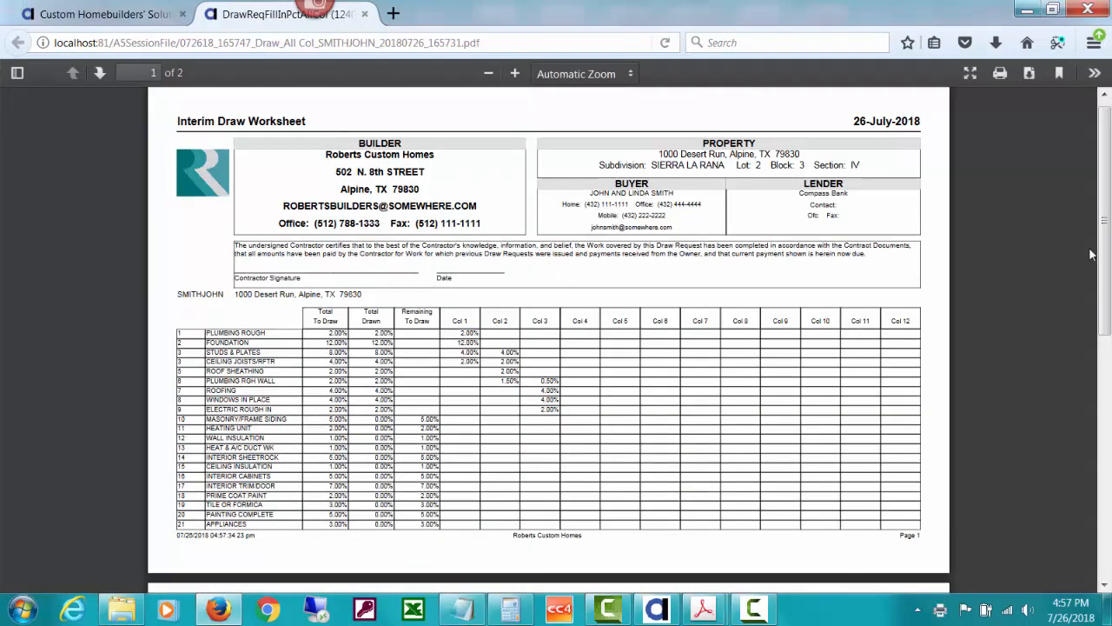
pyautogui.moveTo(1104, 241); pyautogui.dragTo(1105, 381)
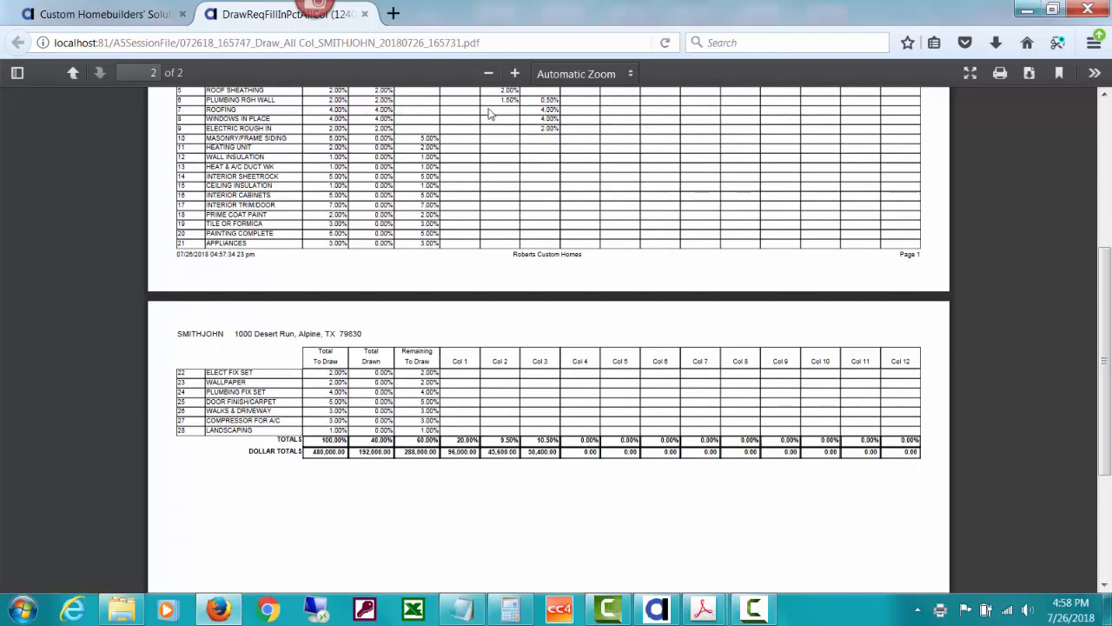
pyautogui.click(515, 75)
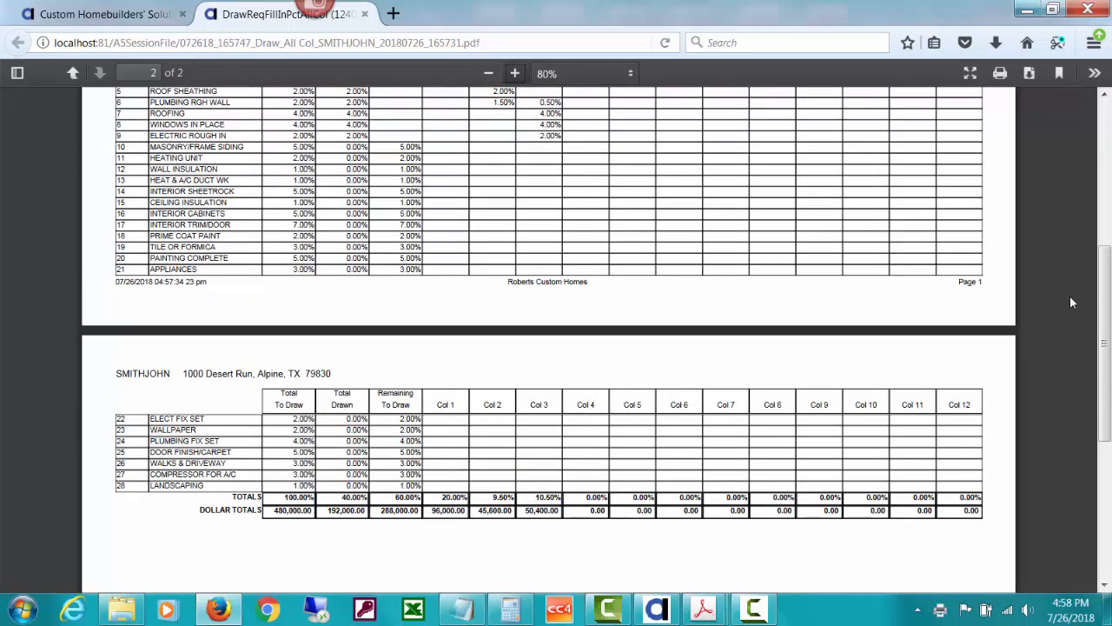
pyautogui.click(365, 14)
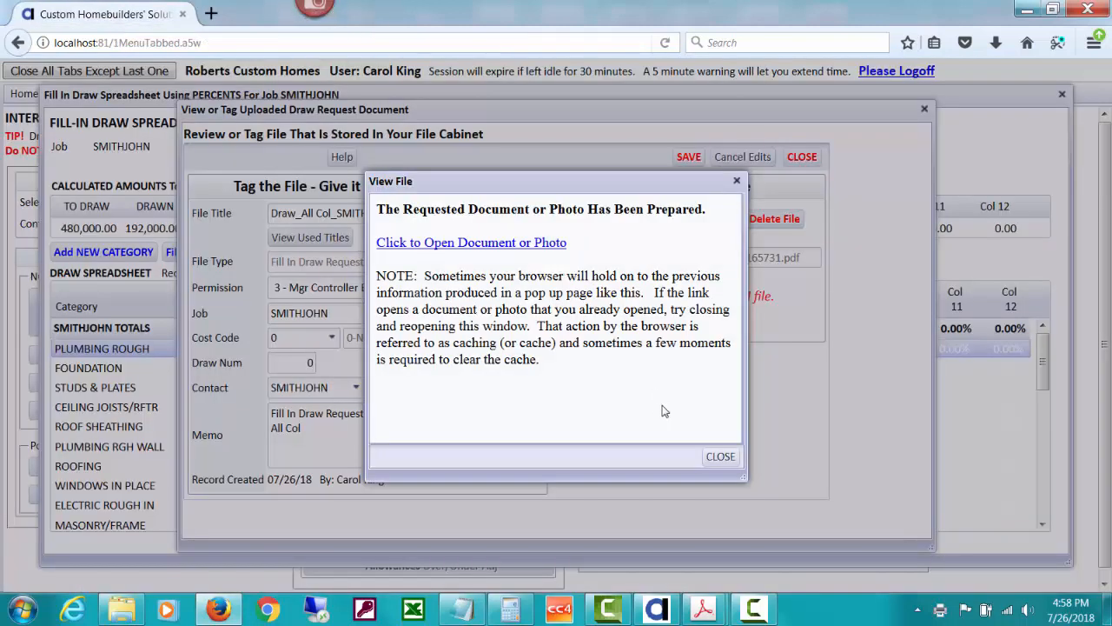
pyautogui.click(713, 464)
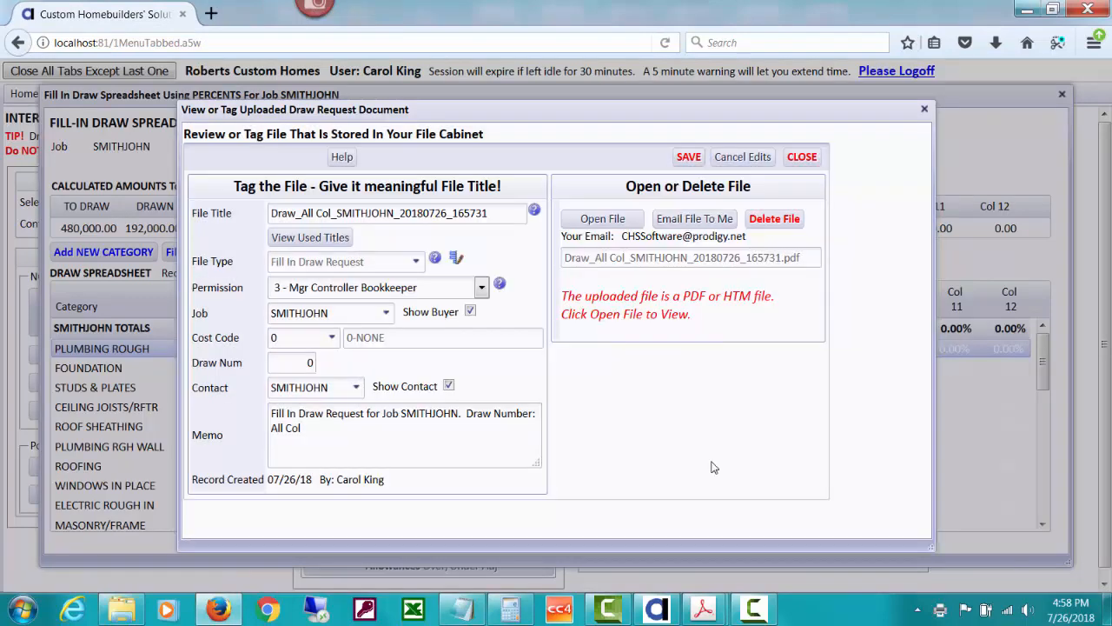
# Step: Save the stored file's tag changes and check the job's fill-in draw requests in the file cabinet
pyautogui.click(803, 157)
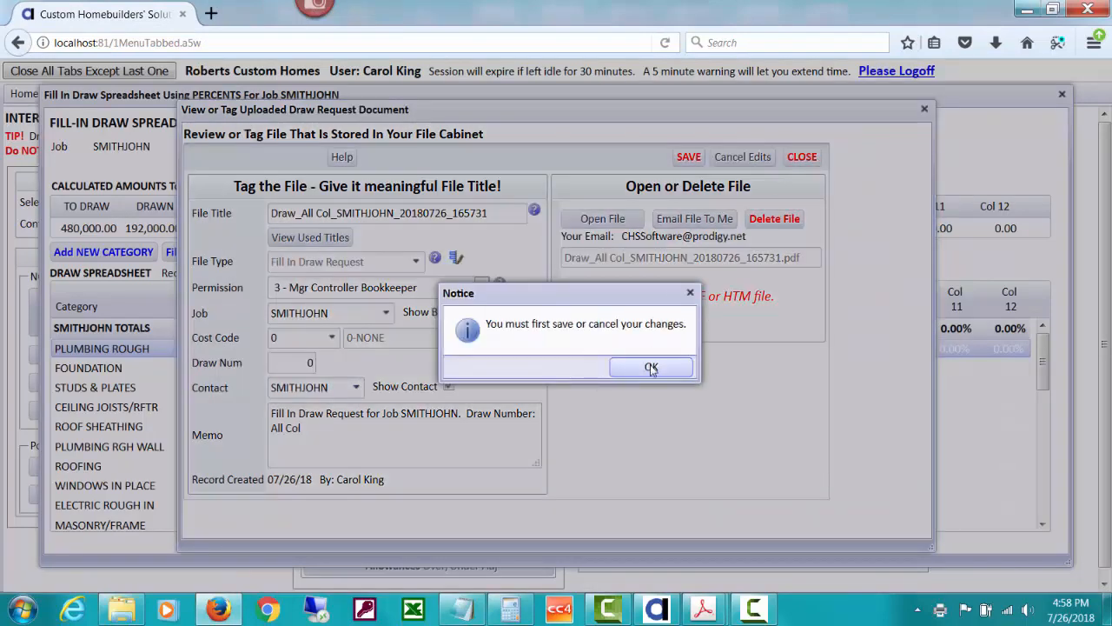
pyautogui.click(651, 369)
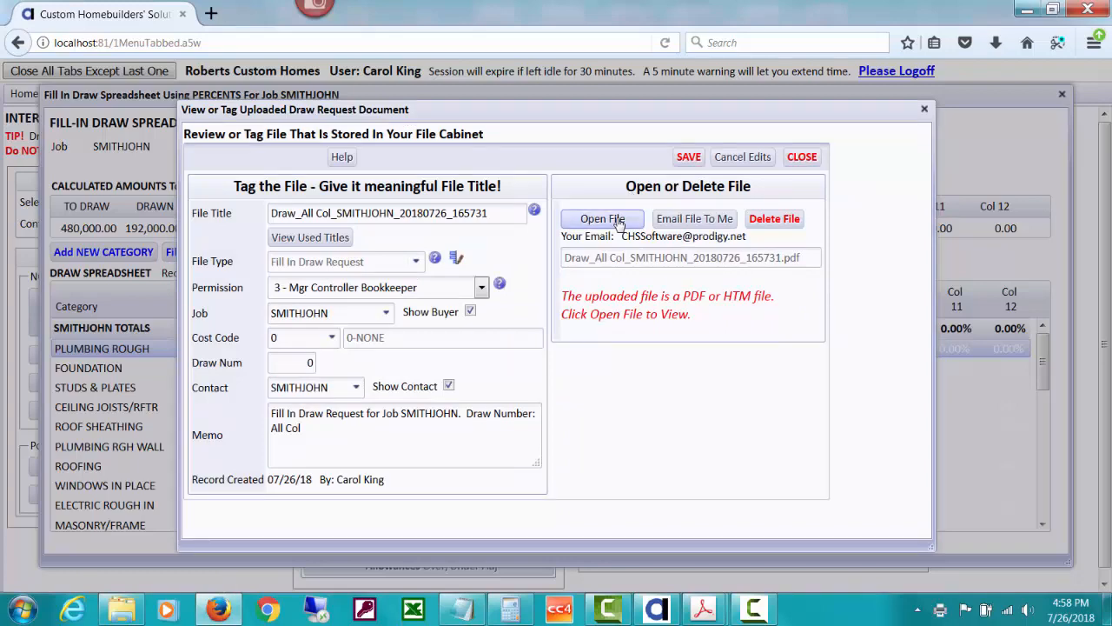
pyautogui.click(689, 160)
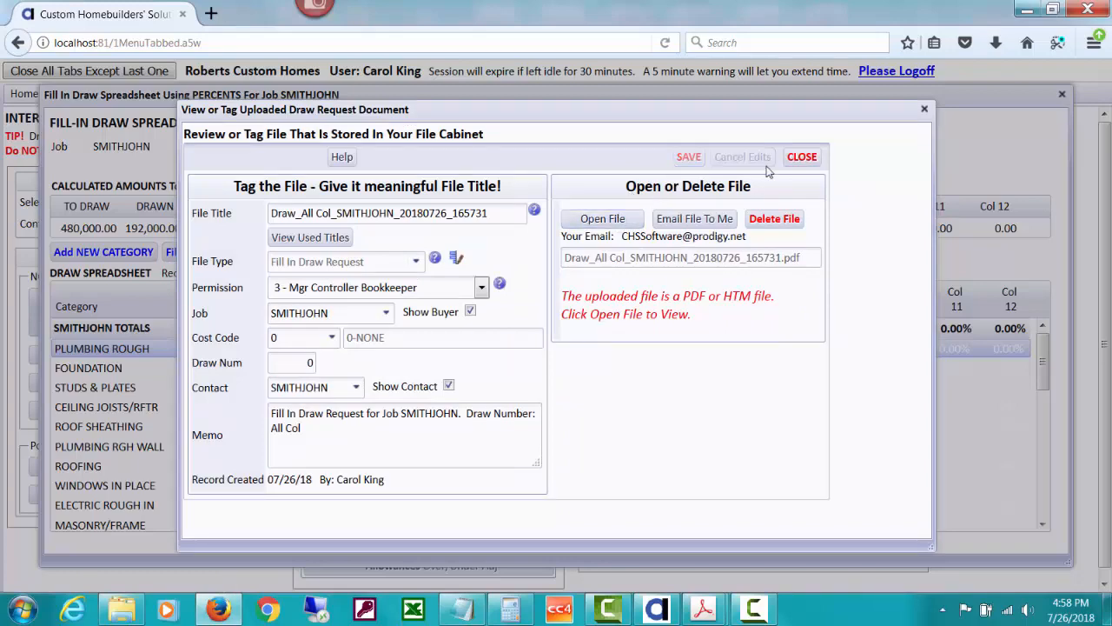
pyautogui.click(800, 157)
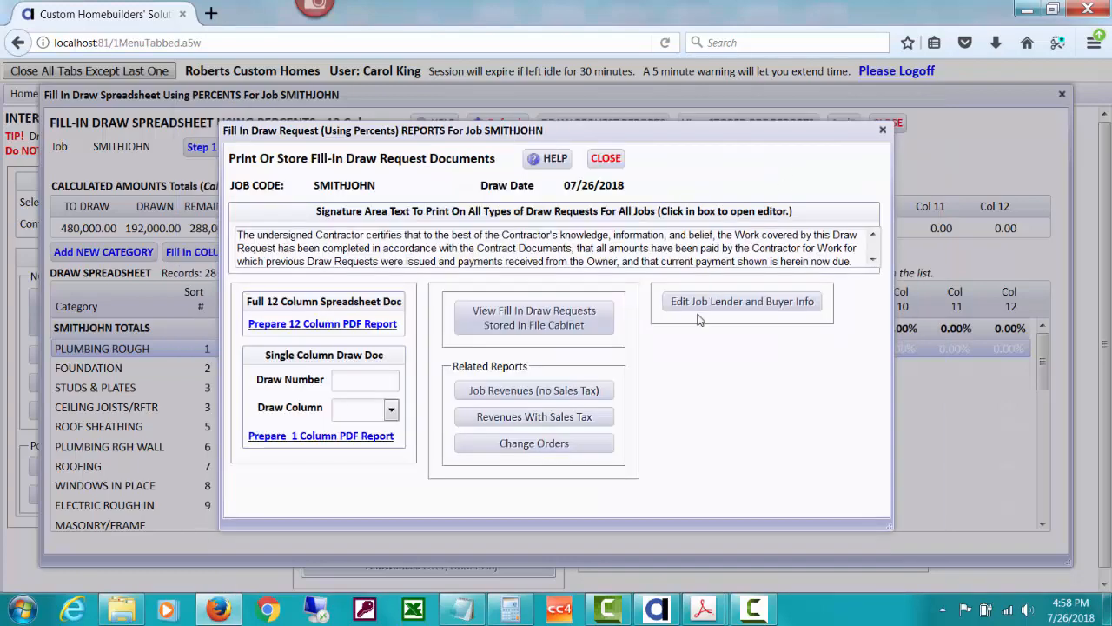
pyautogui.click(585, 318)
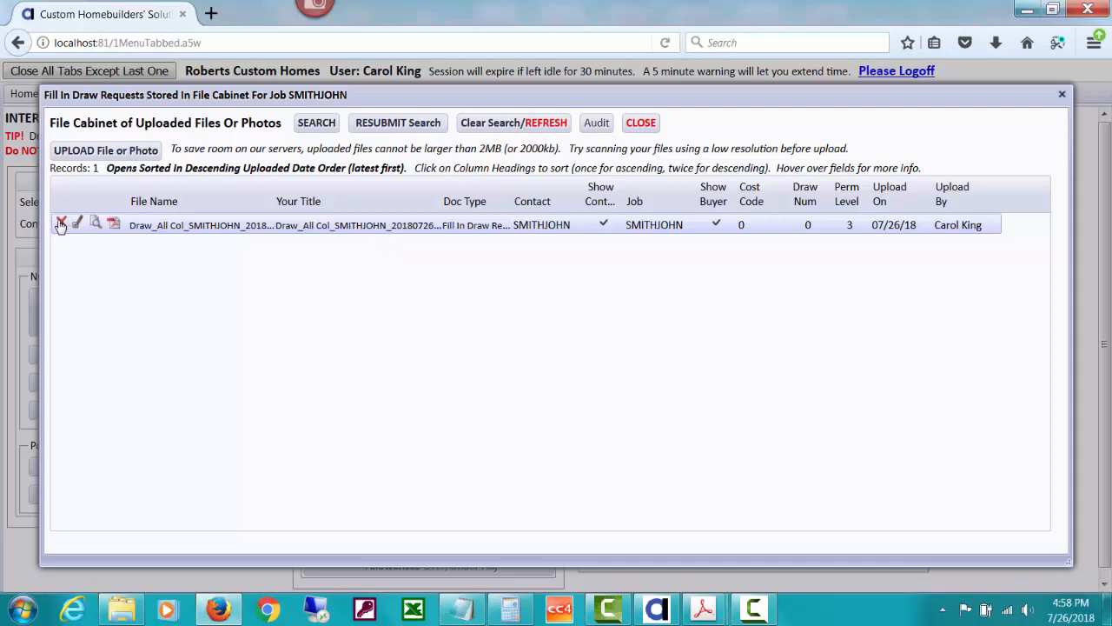
pyautogui.click(641, 122)
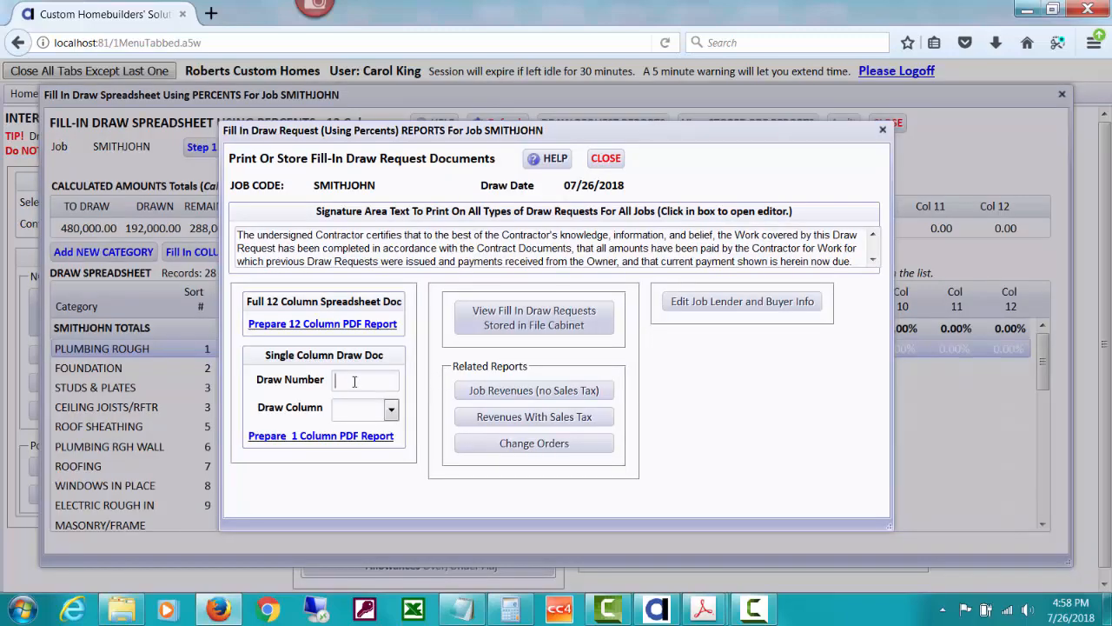
# Step: Prepare the single-column draw request PDF for draw number 1 using draw column 1
pyautogui.click(390, 412)
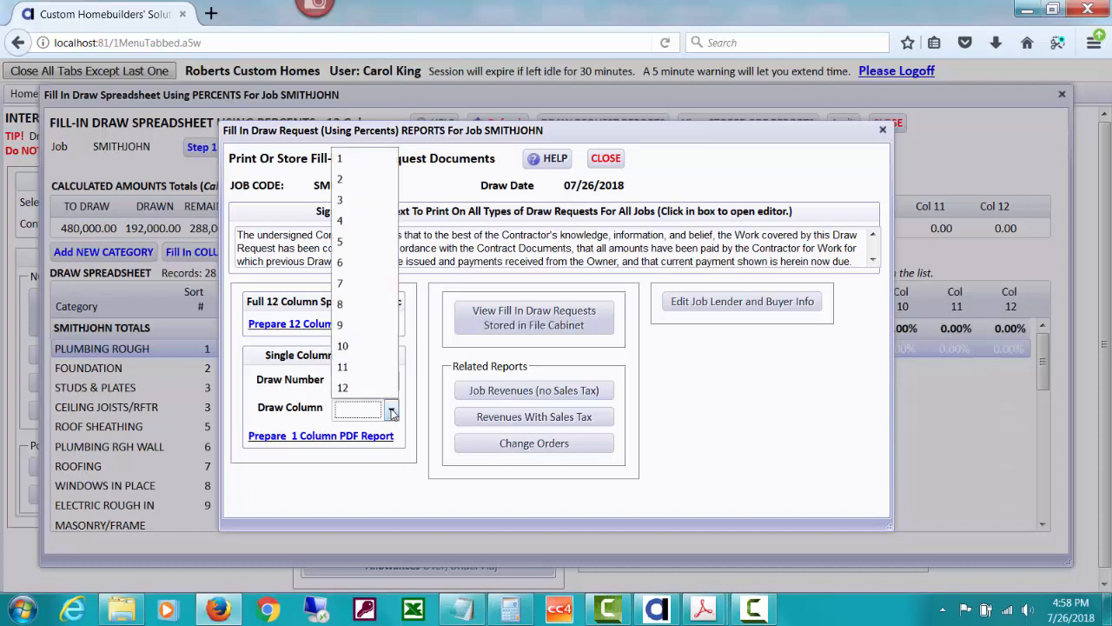
pyautogui.click(351, 161)
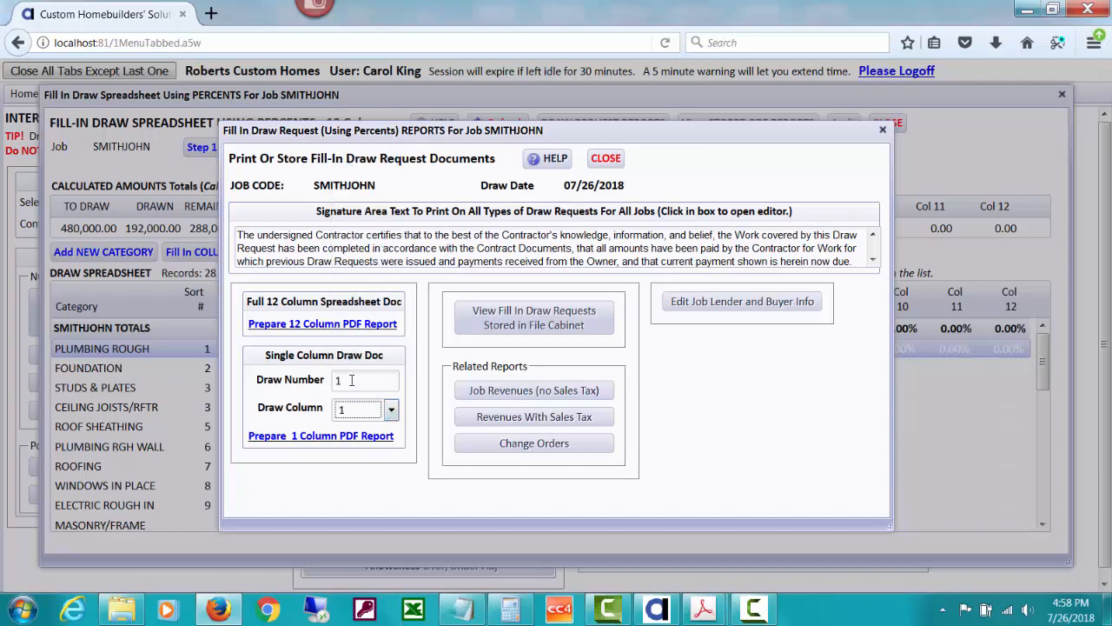
pyautogui.click(365, 436)
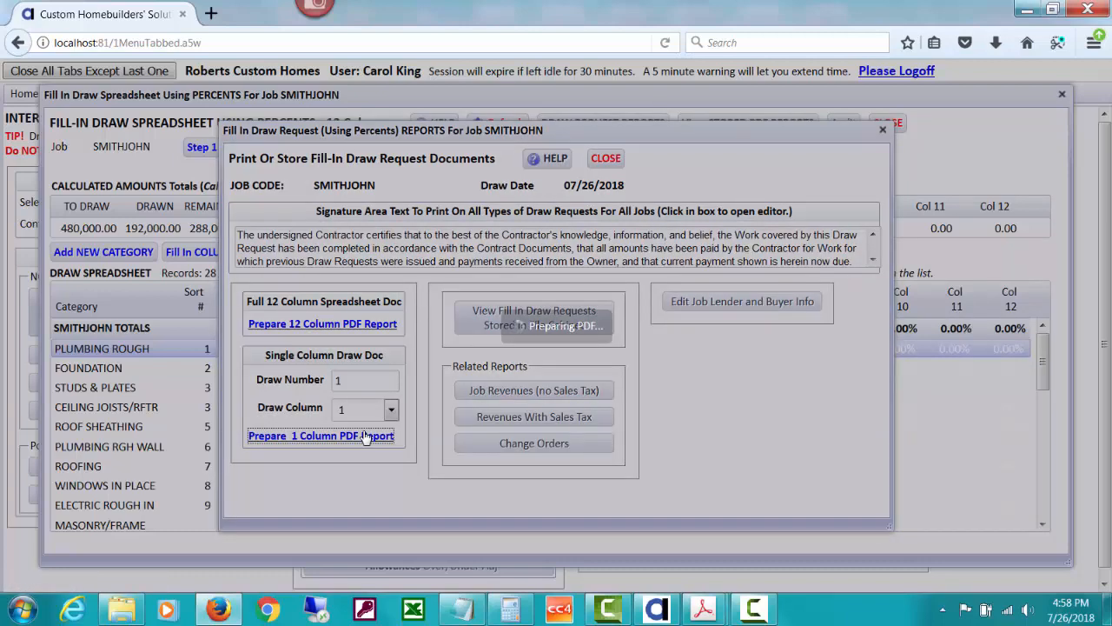
pyautogui.click(507, 440)
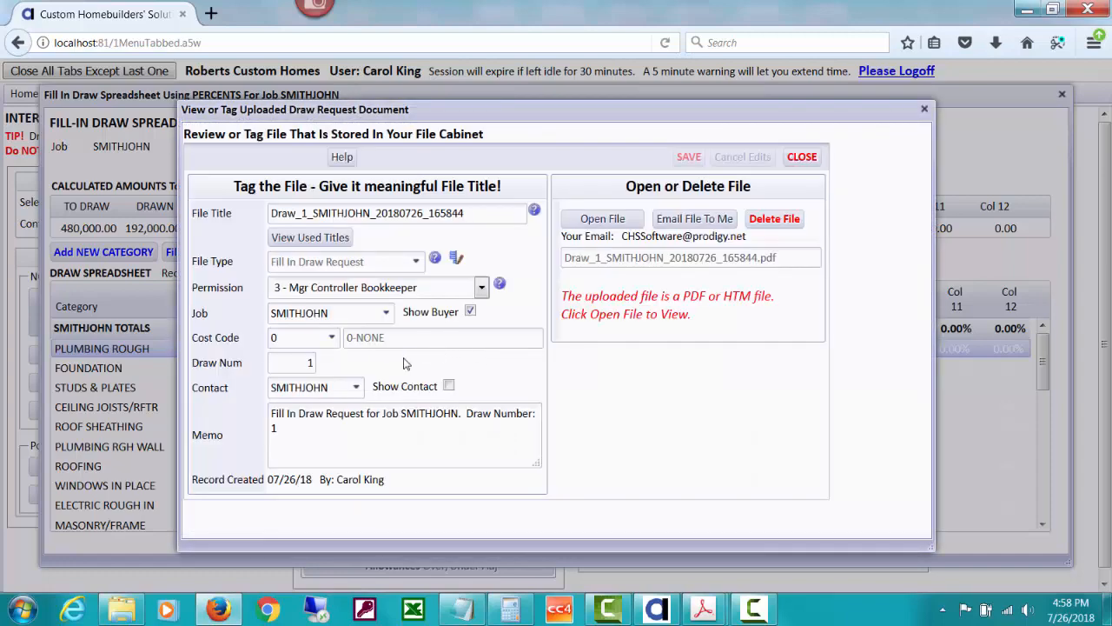
# Step: Open the draw 1 PDF, examine its header, signature area and category percents, and return to the draw request reports
pyautogui.click(633, 223)
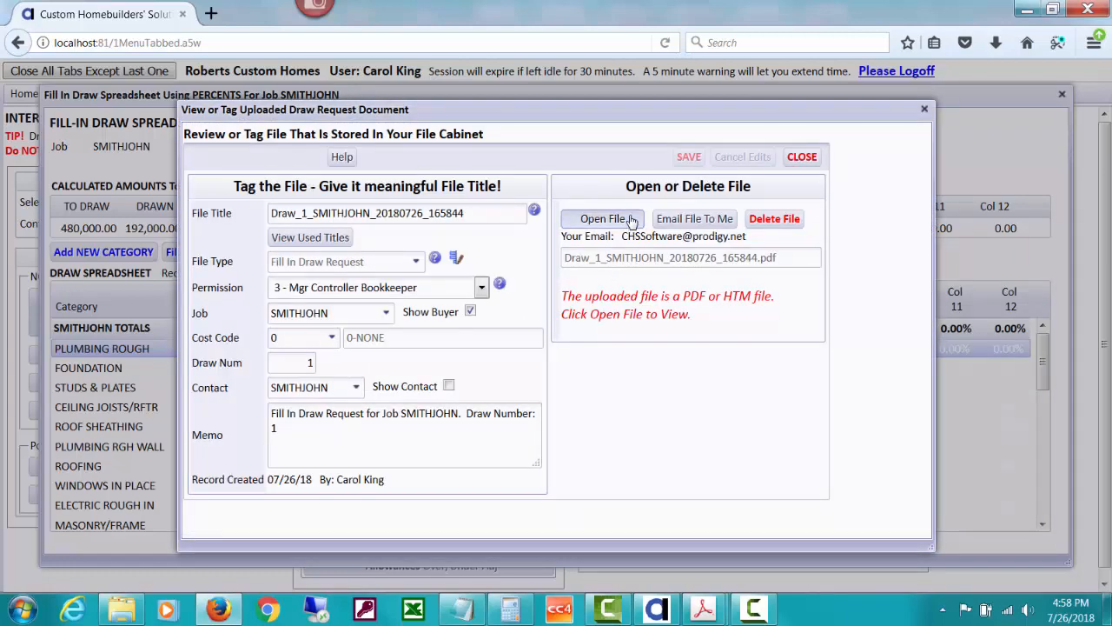
pyautogui.click(552, 248)
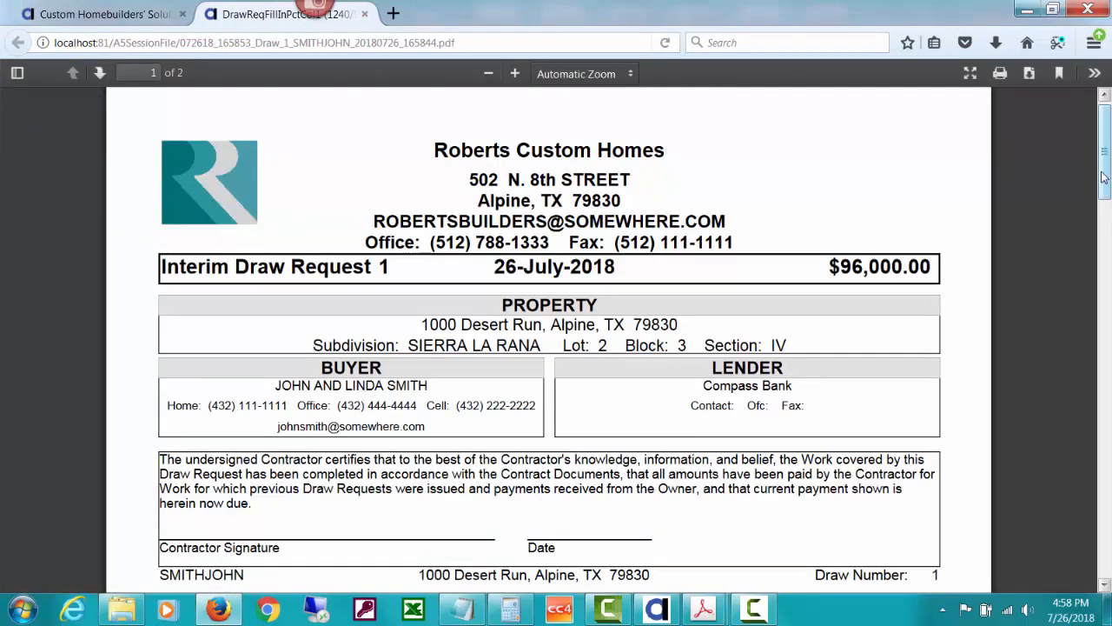
pyautogui.scroll(-4, 730, 338)
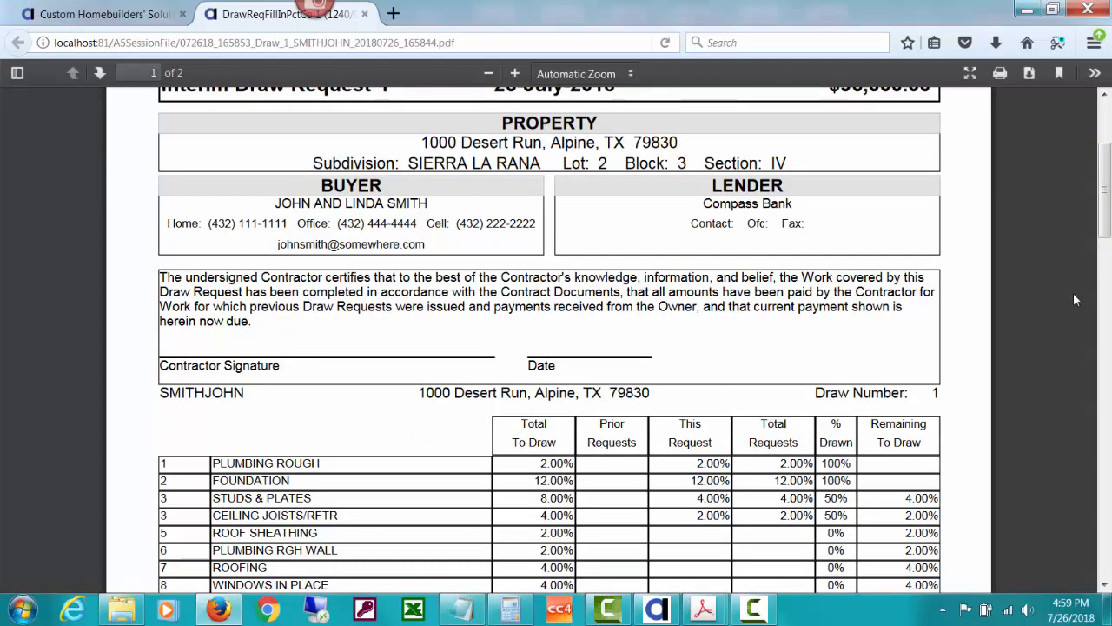
pyautogui.scroll(-5, 1097, 234)
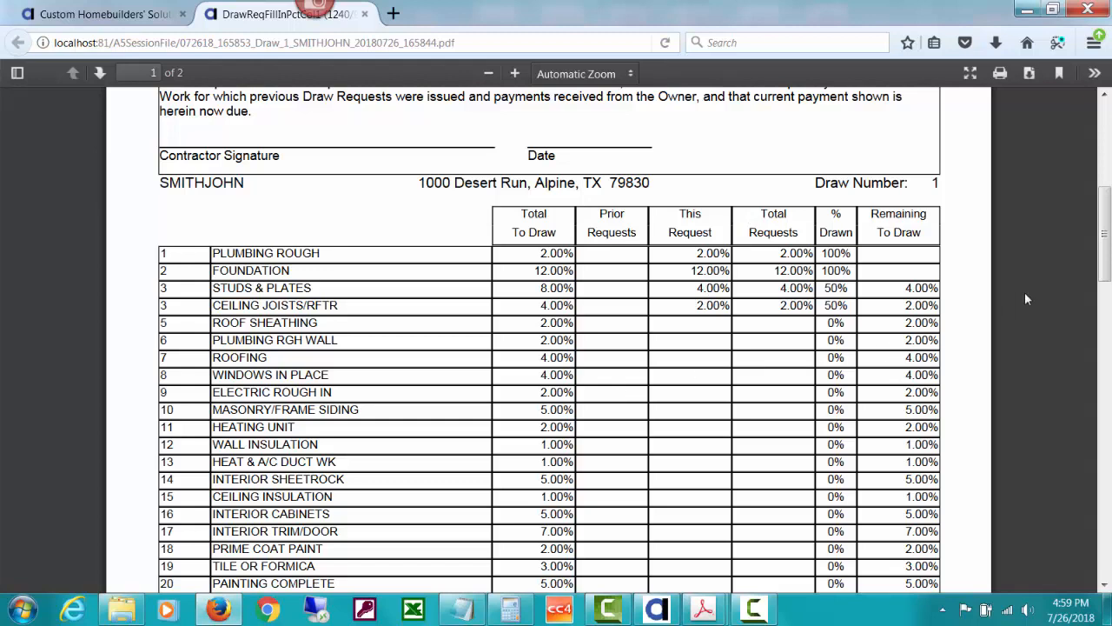
pyautogui.scroll(-2, 1108, 265)
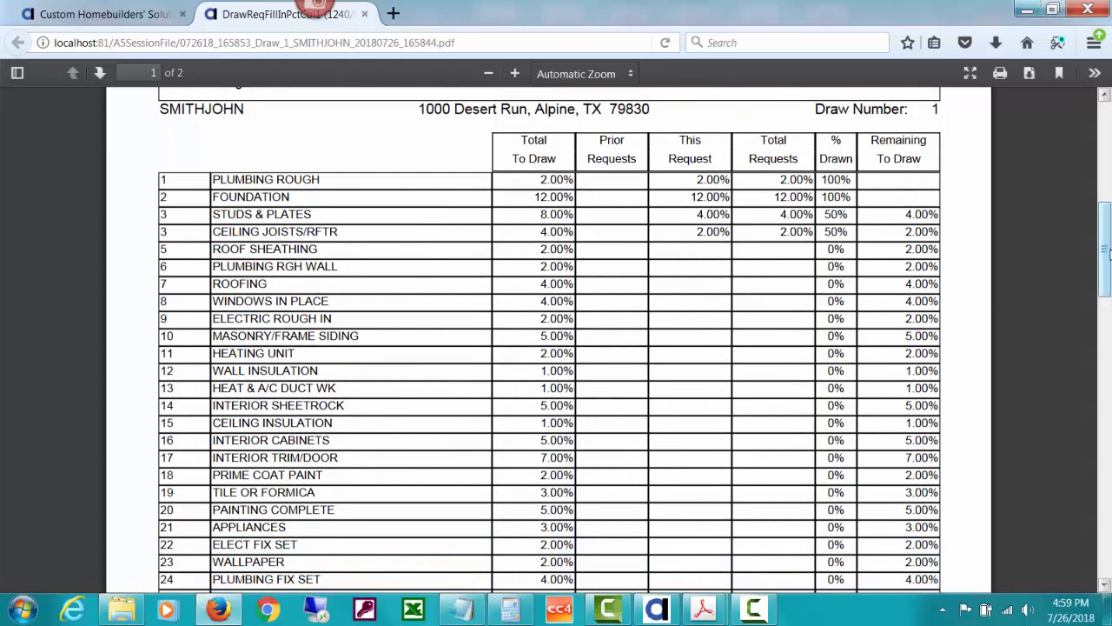
pyautogui.moveTo(1109, 251); pyautogui.dragTo(1082, 158)
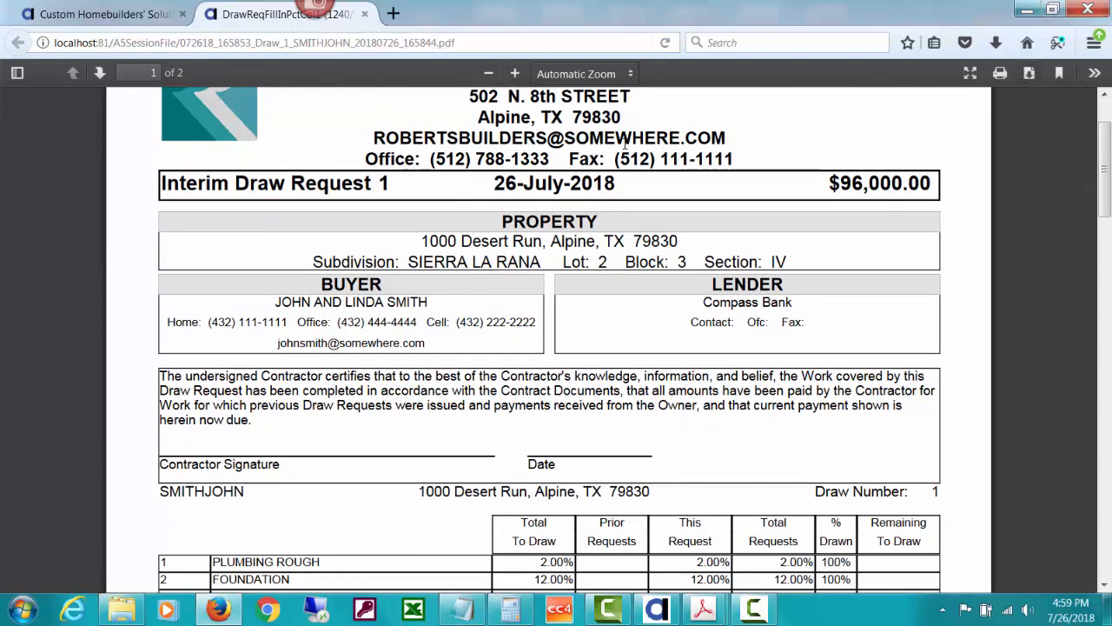
pyautogui.click(366, 14)
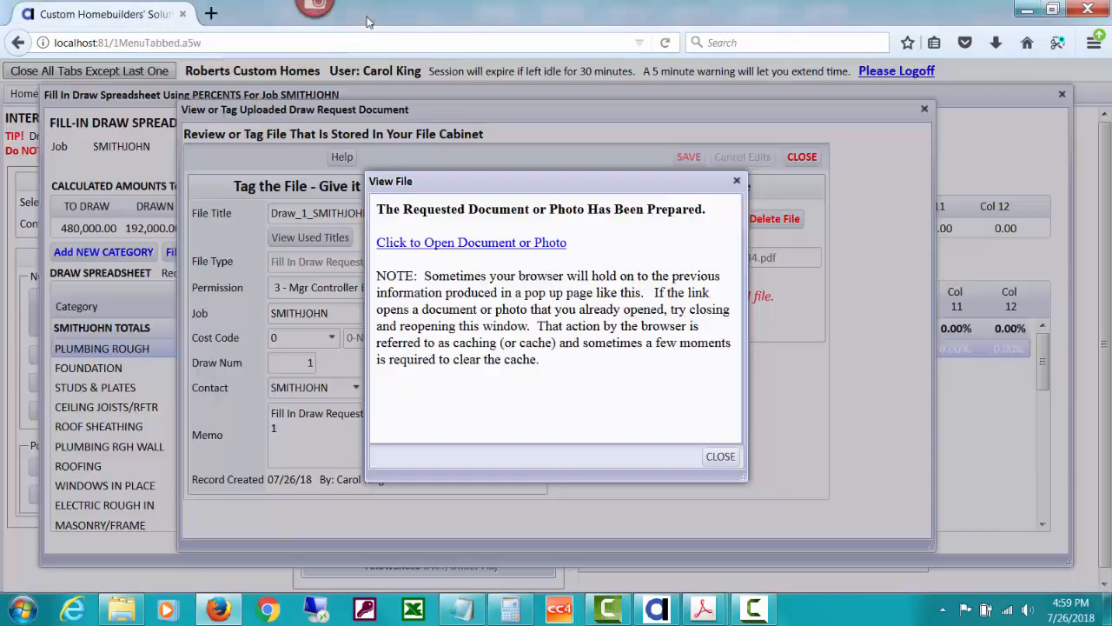
pyautogui.click(720, 457)
pyautogui.click(803, 157)
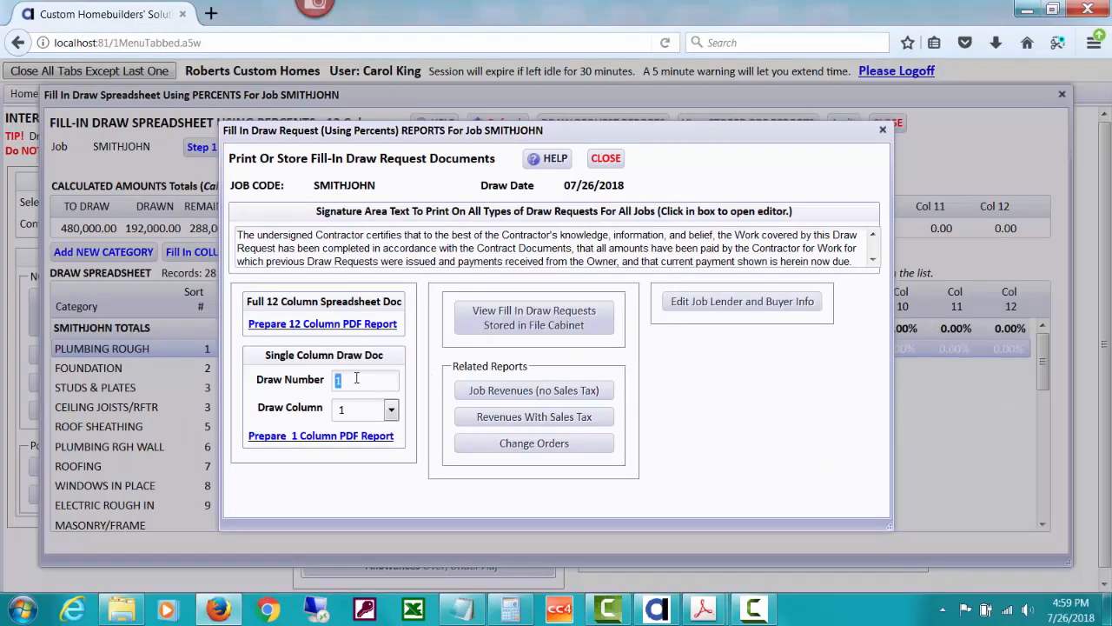
# Step: Prepare the single-column draw request PDF for draw number 3 using draw column 3
pyautogui.click(396, 413)
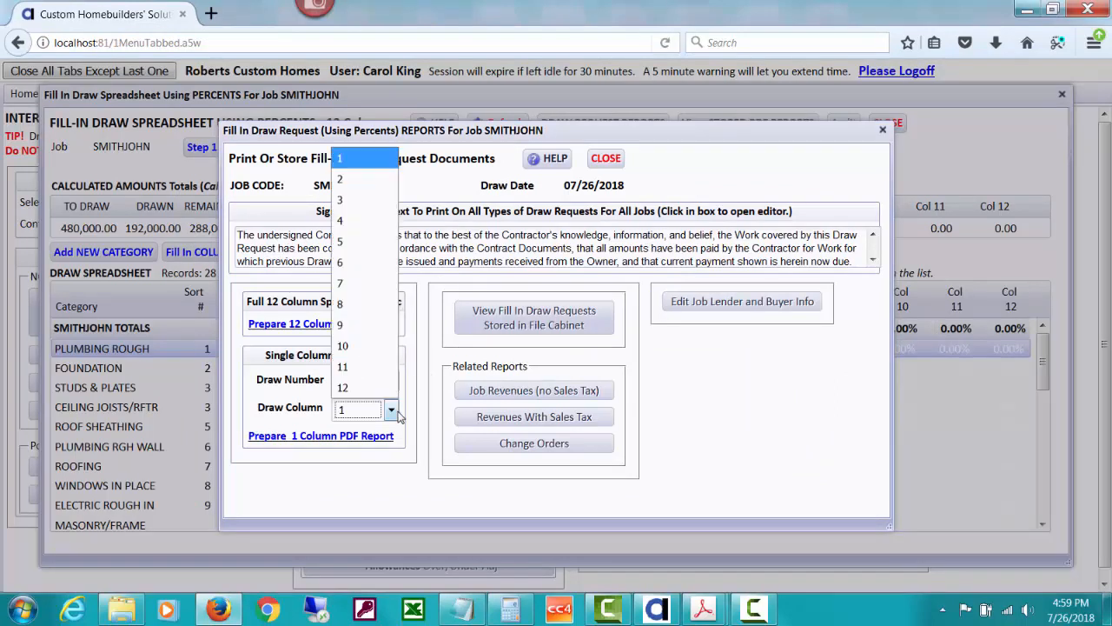
pyautogui.click(360, 211)
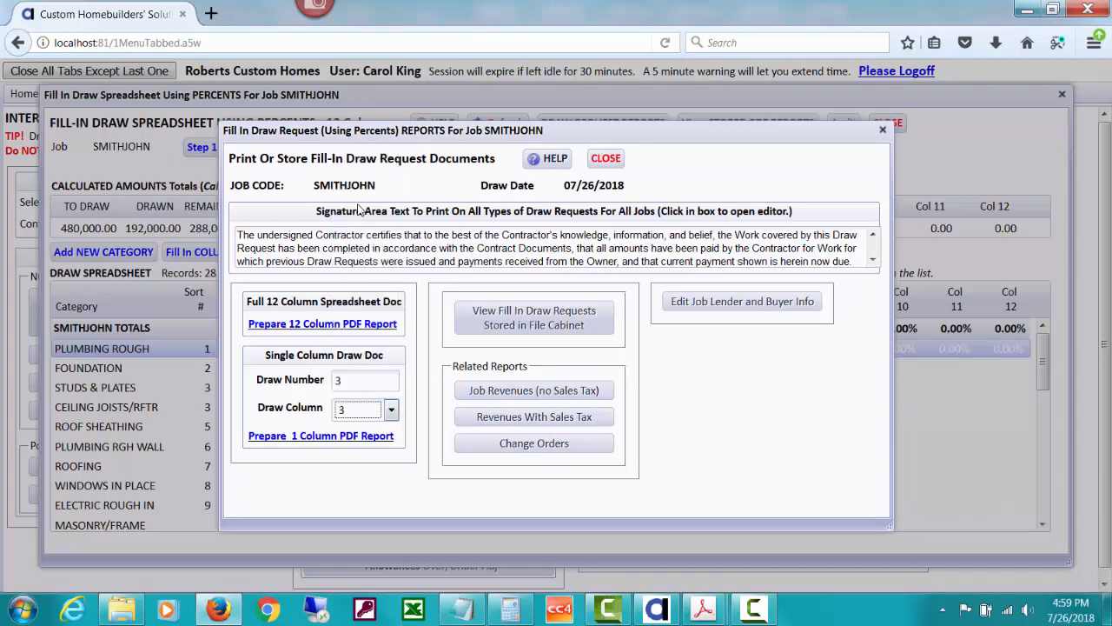
pyautogui.click(311, 438)
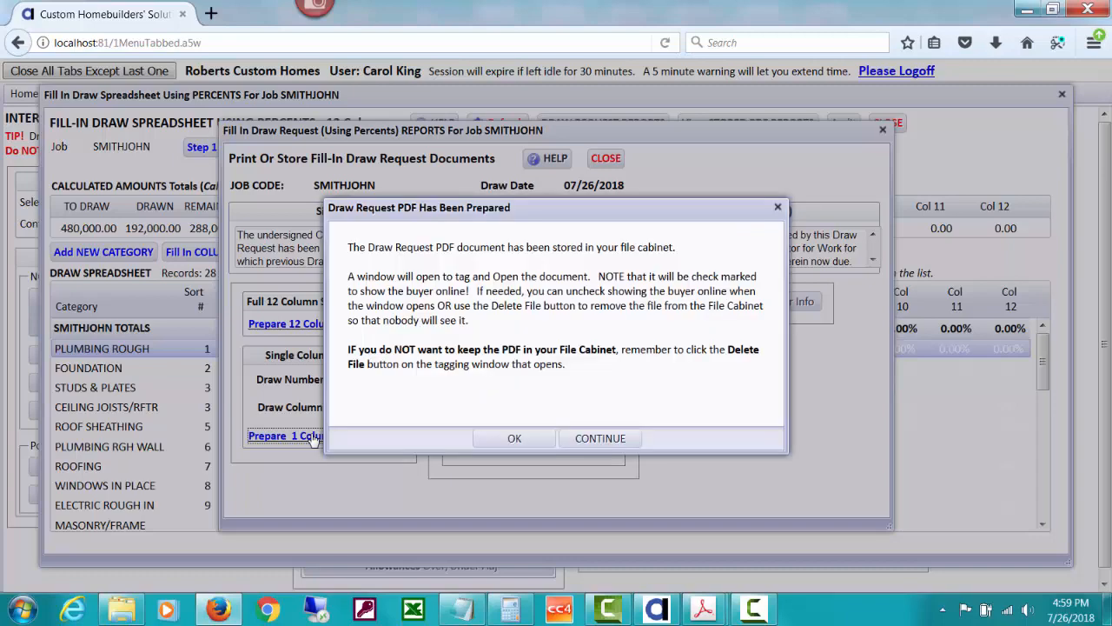
pyautogui.click(515, 438)
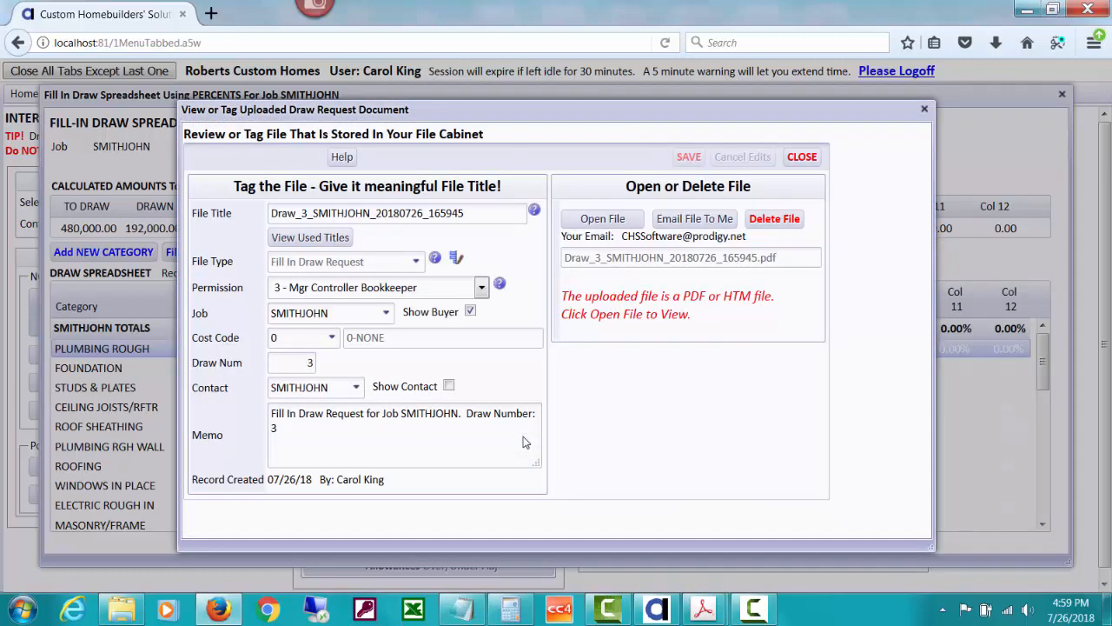
# Step: Open the draw 3 PDF, examine its header, category percents and totals, and return to the draw request reports
pyautogui.click(605, 221)
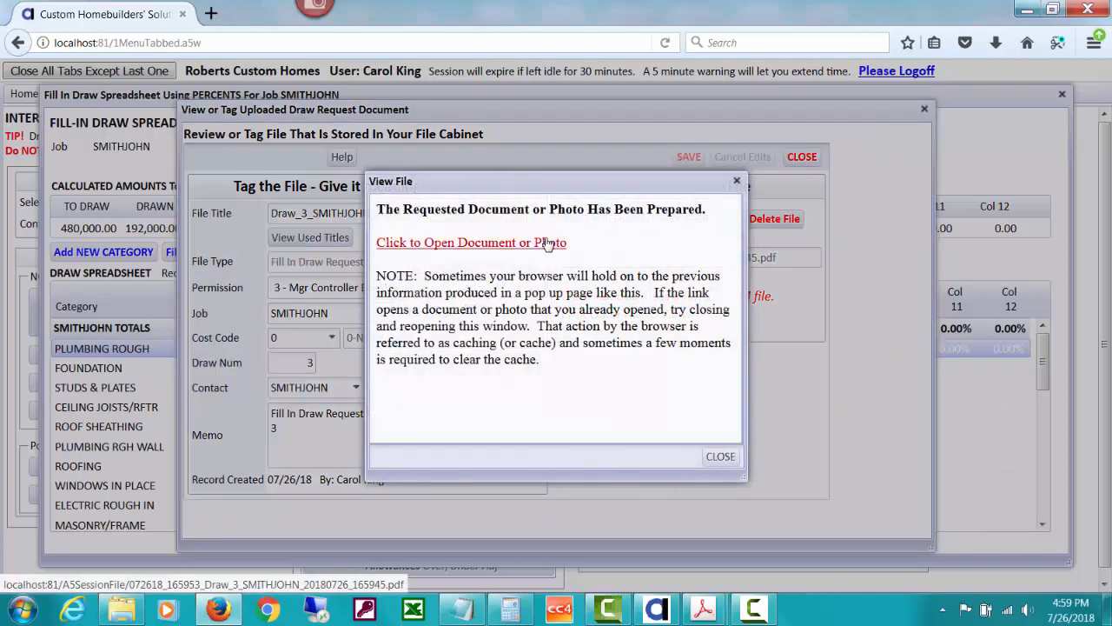
pyautogui.click(548, 244)
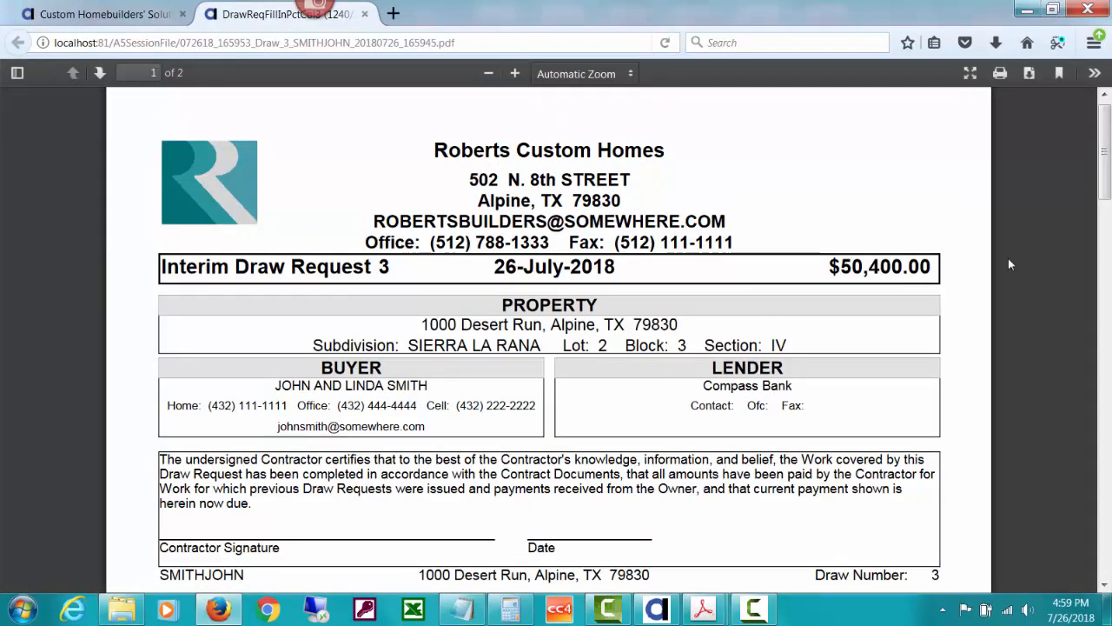
pyautogui.scroll(-1, 1108, 178)
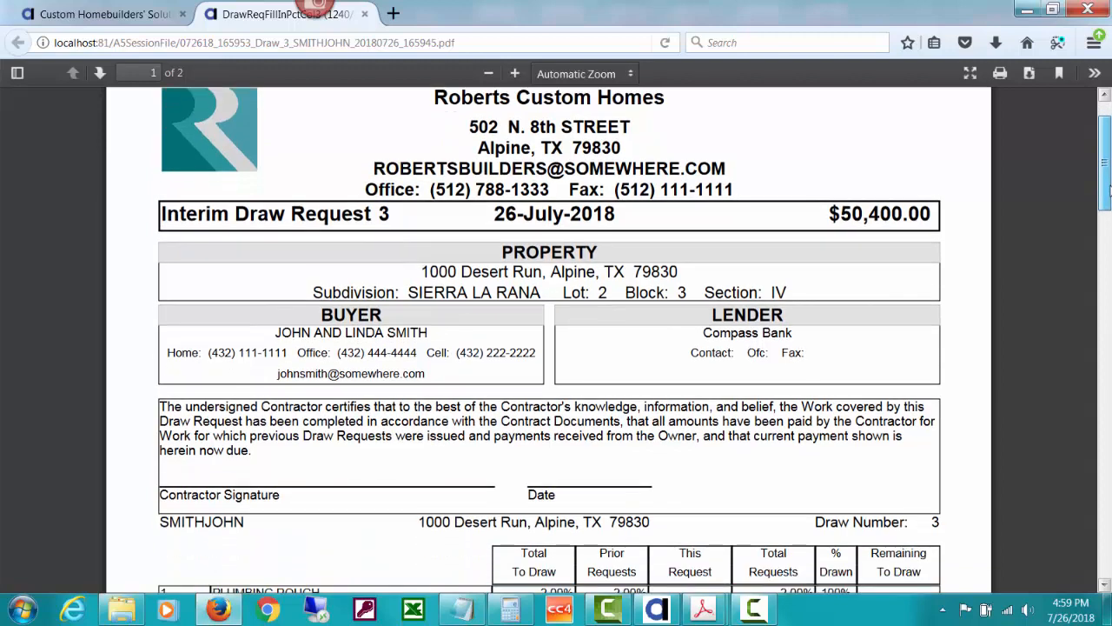
pyautogui.scroll(-5, 1102, 191)
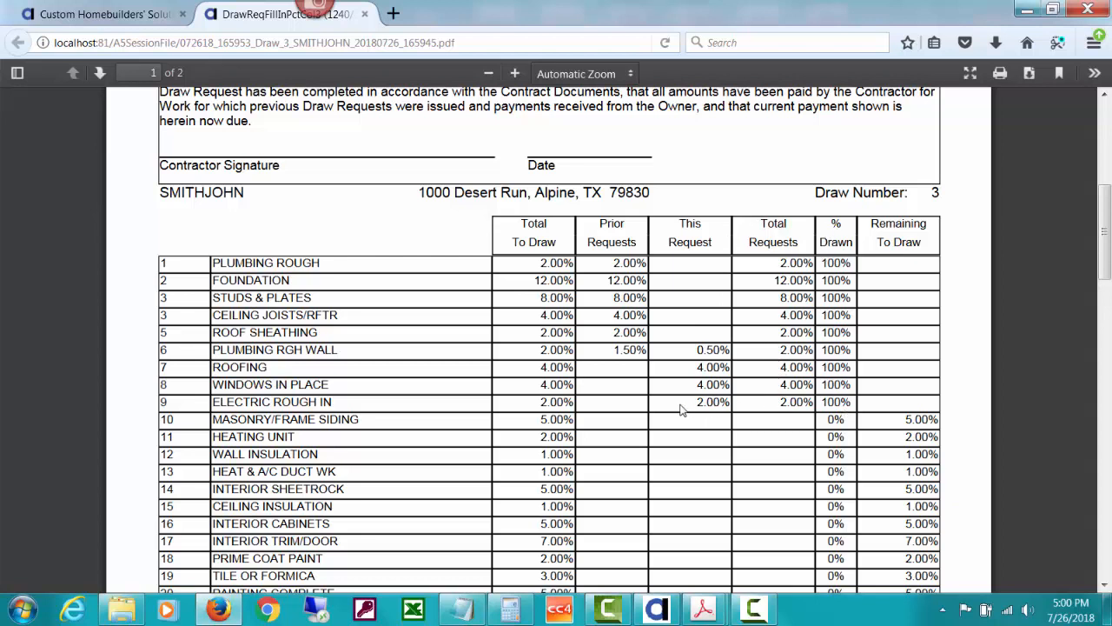
pyautogui.moveTo(1100, 209); pyautogui.dragTo(1107, 339)
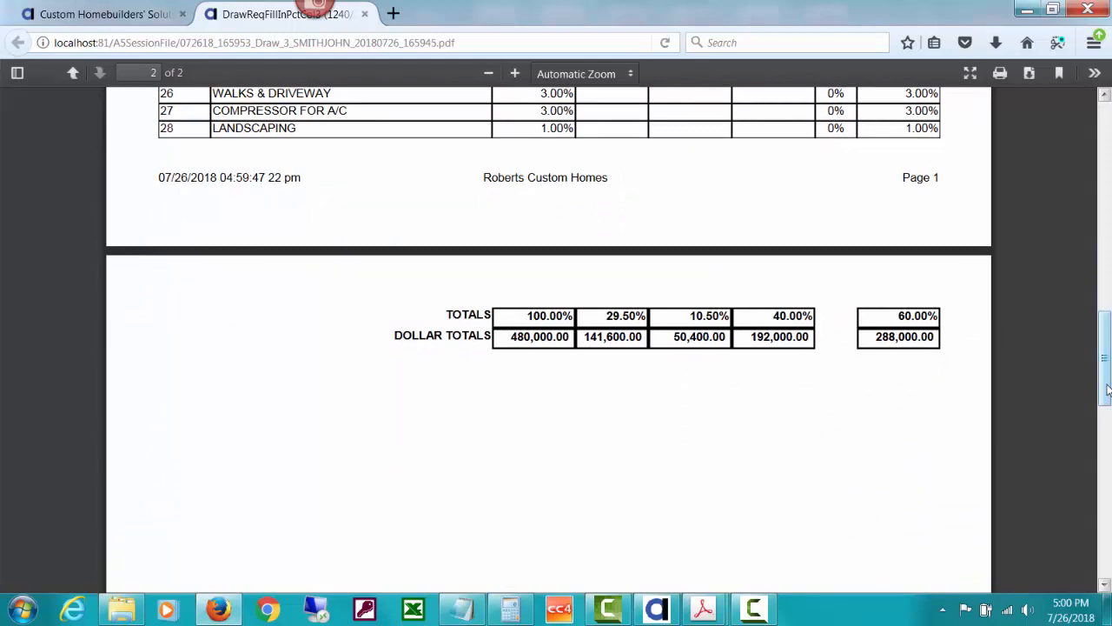
pyautogui.scroll(1, 1107, 386)
pyautogui.moveTo(1107, 387); pyautogui.dragTo(1107, 178)
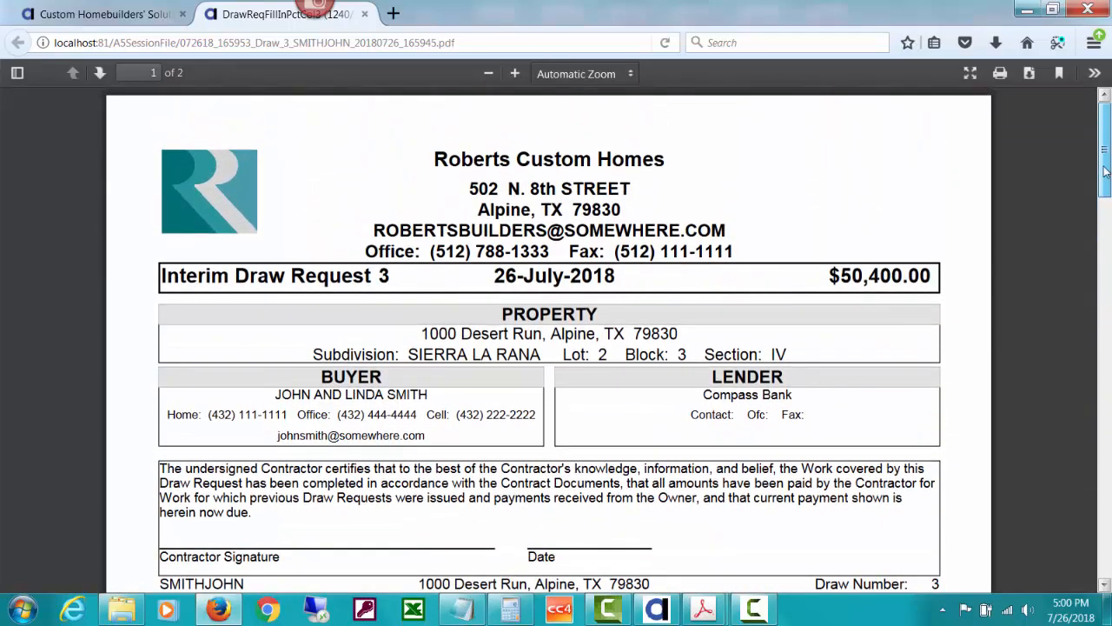
pyautogui.click(364, 14)
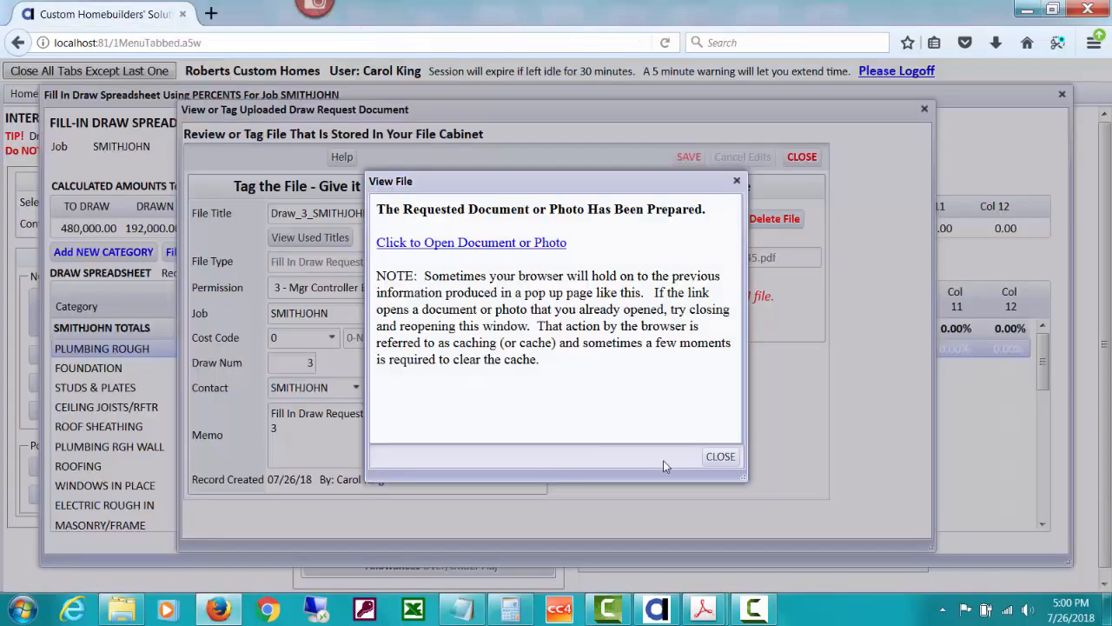
pyautogui.click(720, 459)
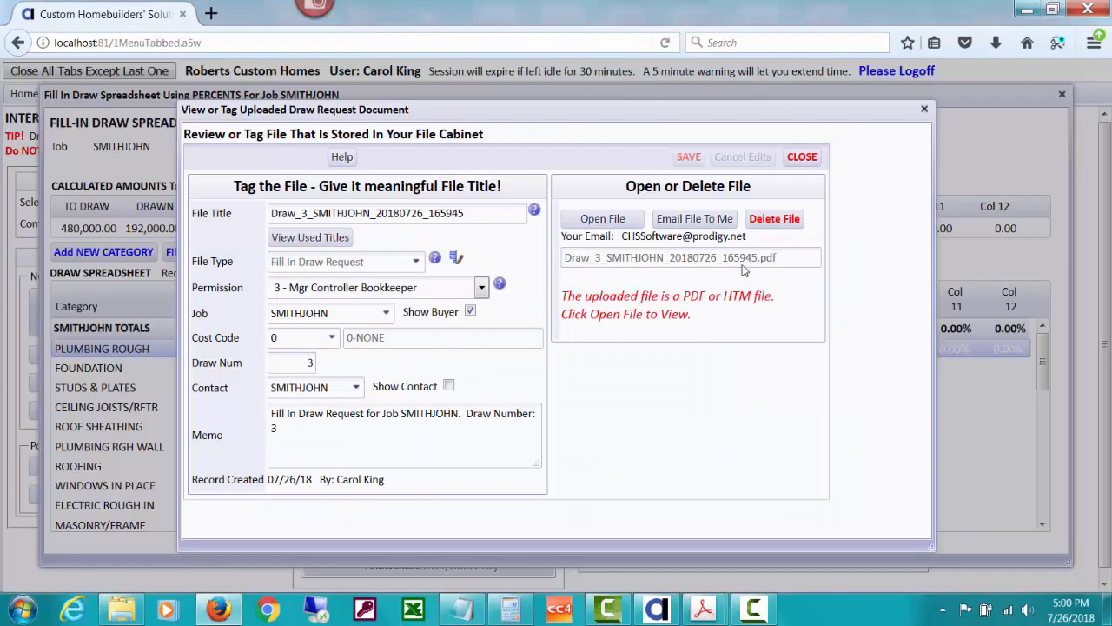
pyautogui.click(800, 157)
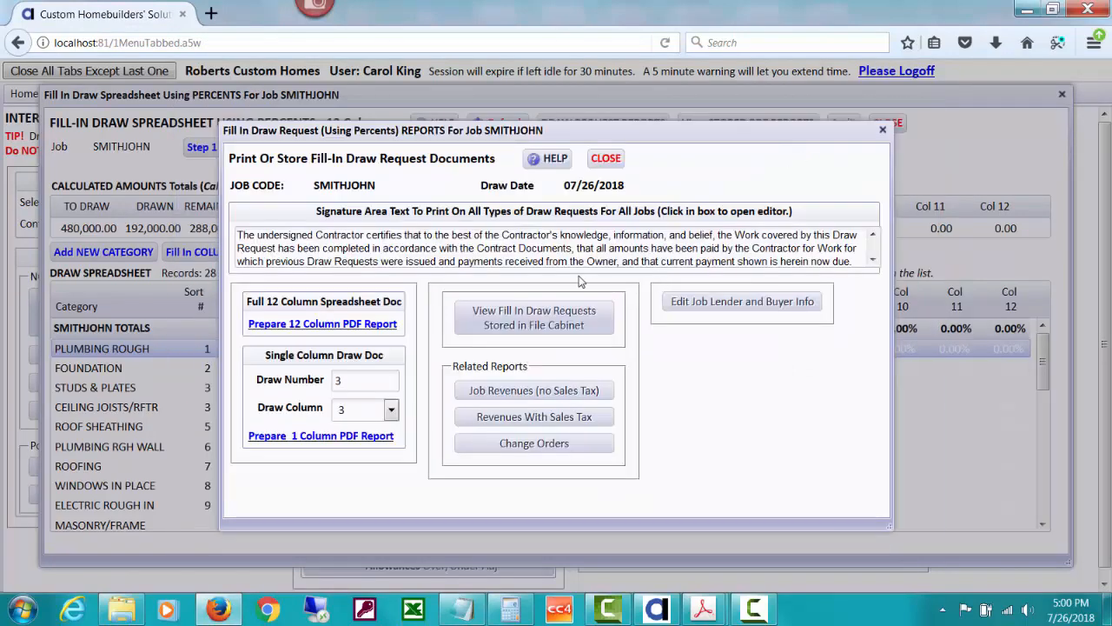
# Step: Review and save the signature area text for draw requests, and close the draw request reports
pyautogui.click(512, 250)
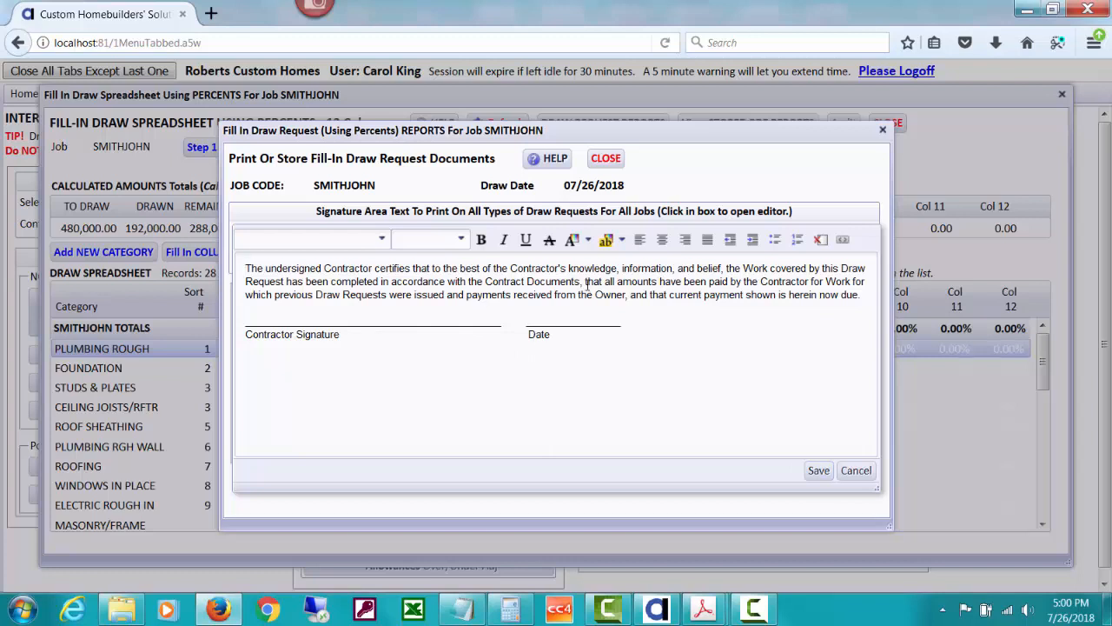
pyautogui.click(818, 470)
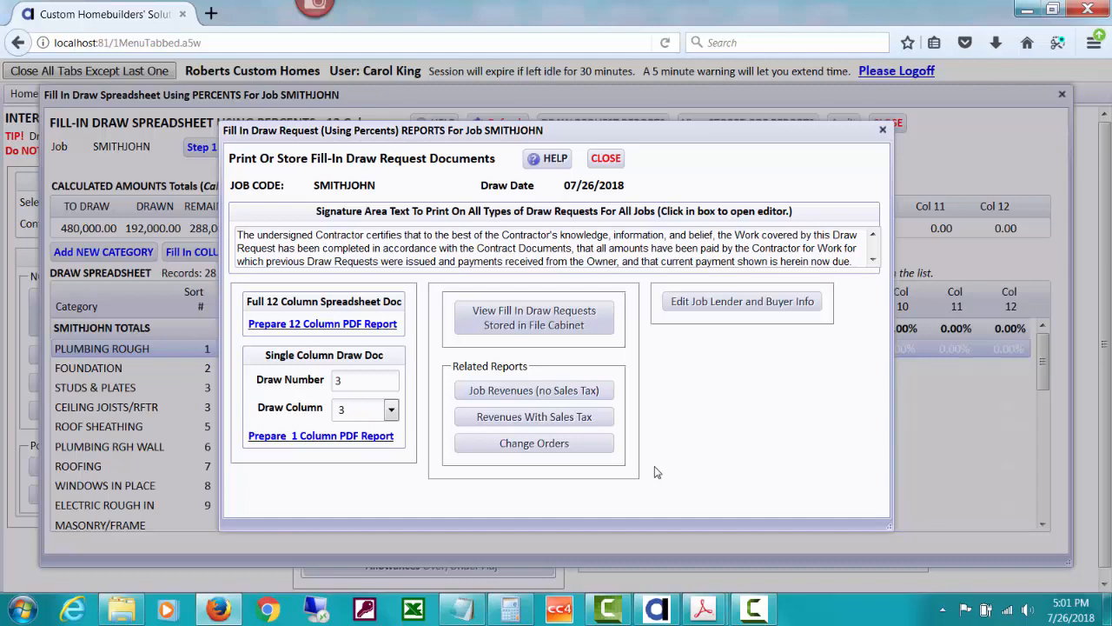
pyautogui.click(606, 160)
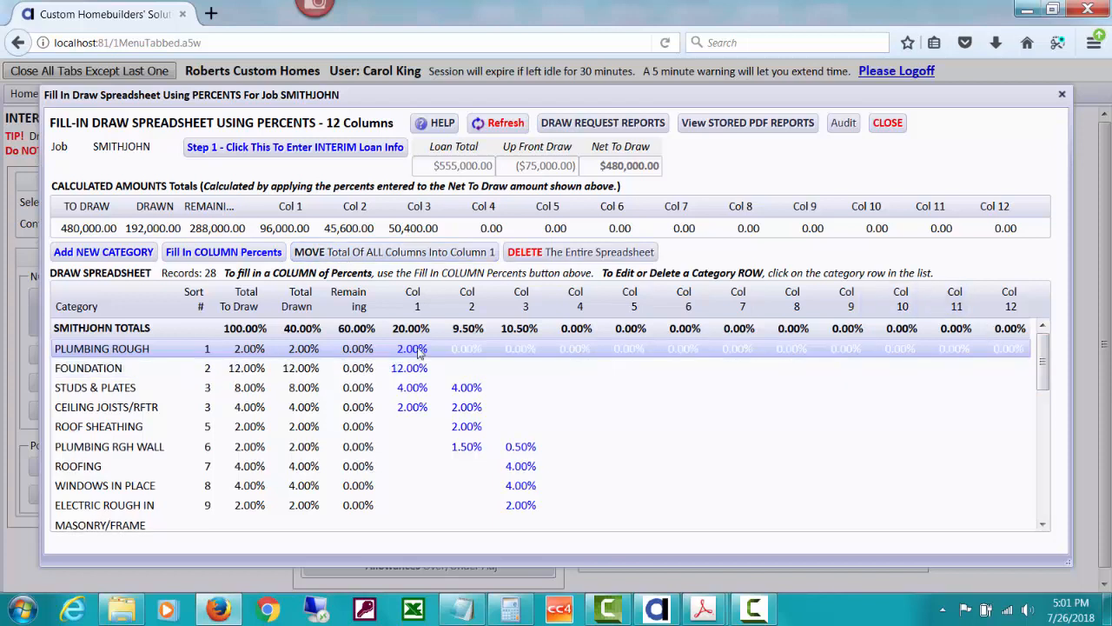
# Step: Move the summed percents of draw columns 1 to 12 into column 1 of the spreadsheet
pyautogui.click(441, 252)
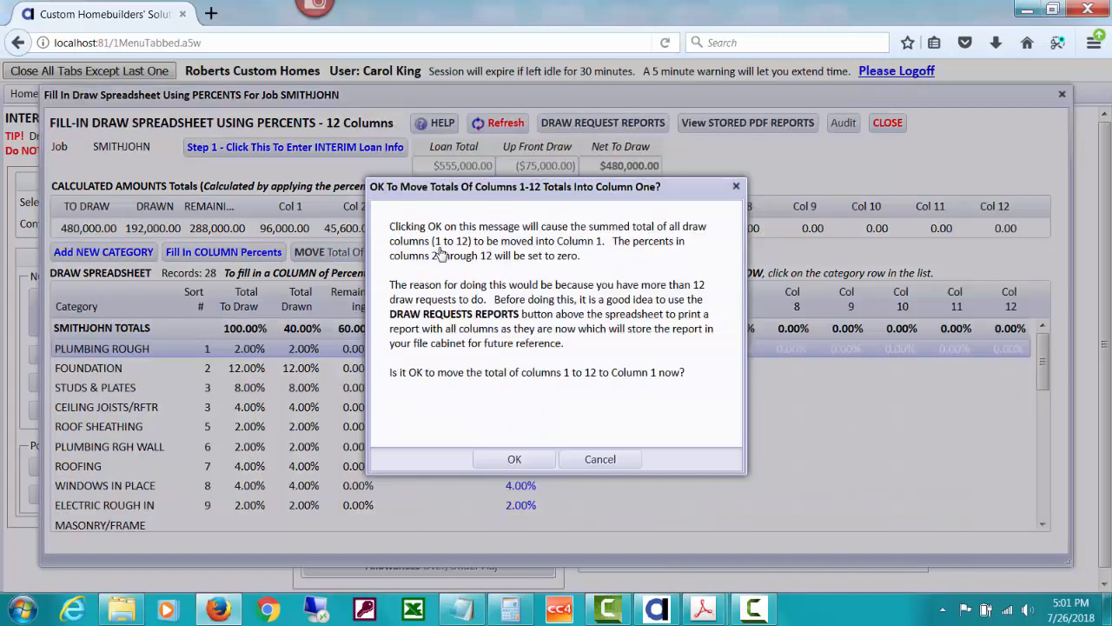
pyautogui.click(514, 459)
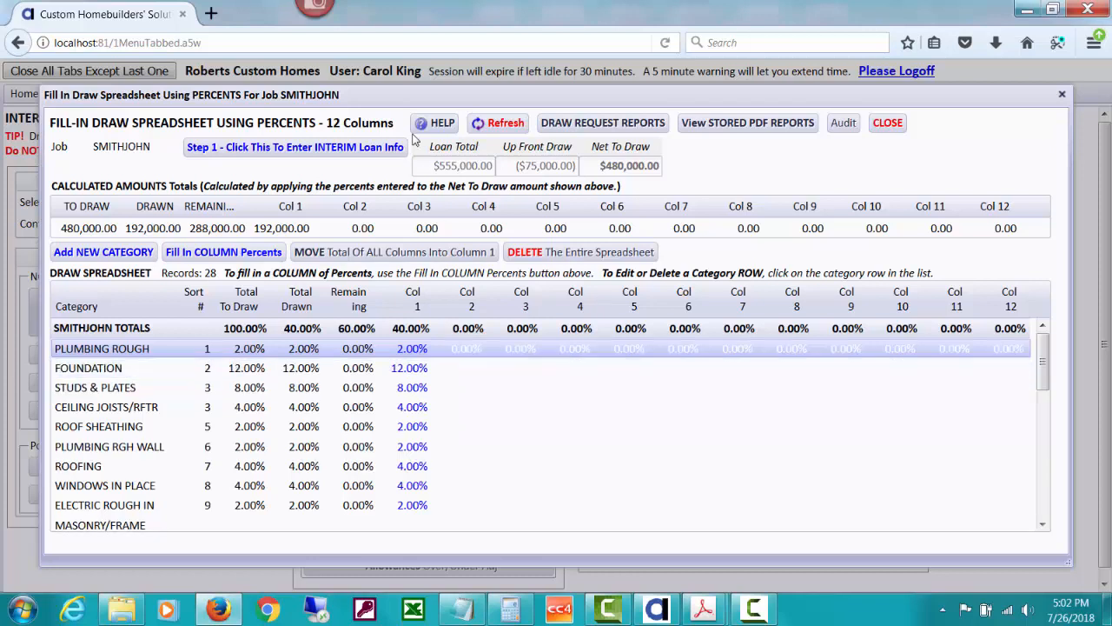
# Step: Review the job's interim lender and loan amounts, and close the fill-in draw spreadsheet
pyautogui.click(220, 150)
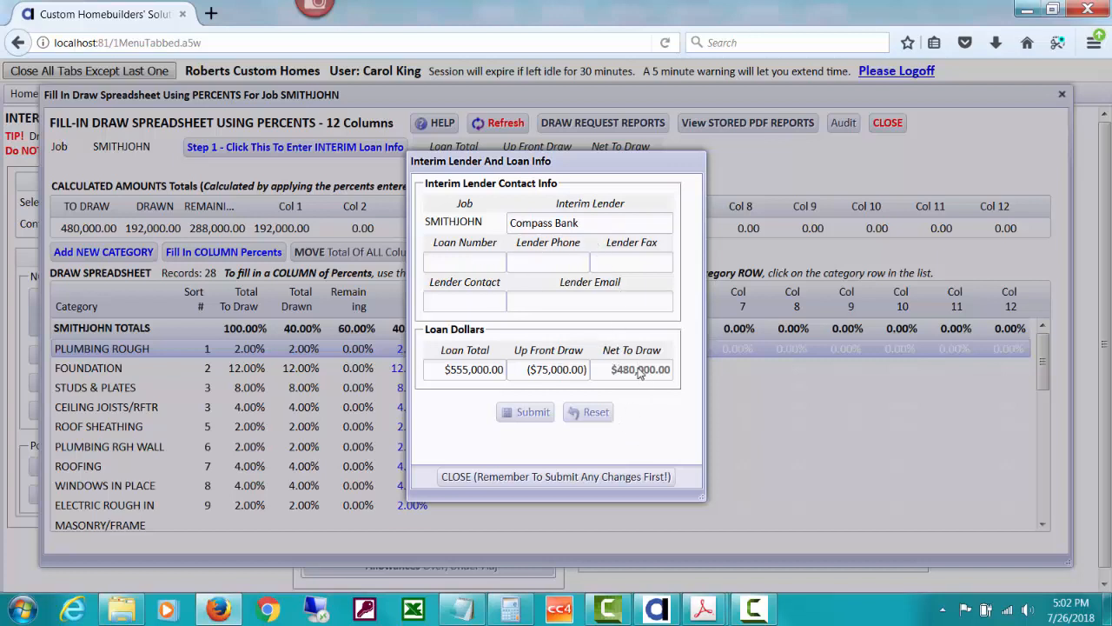
pyautogui.click(623, 476)
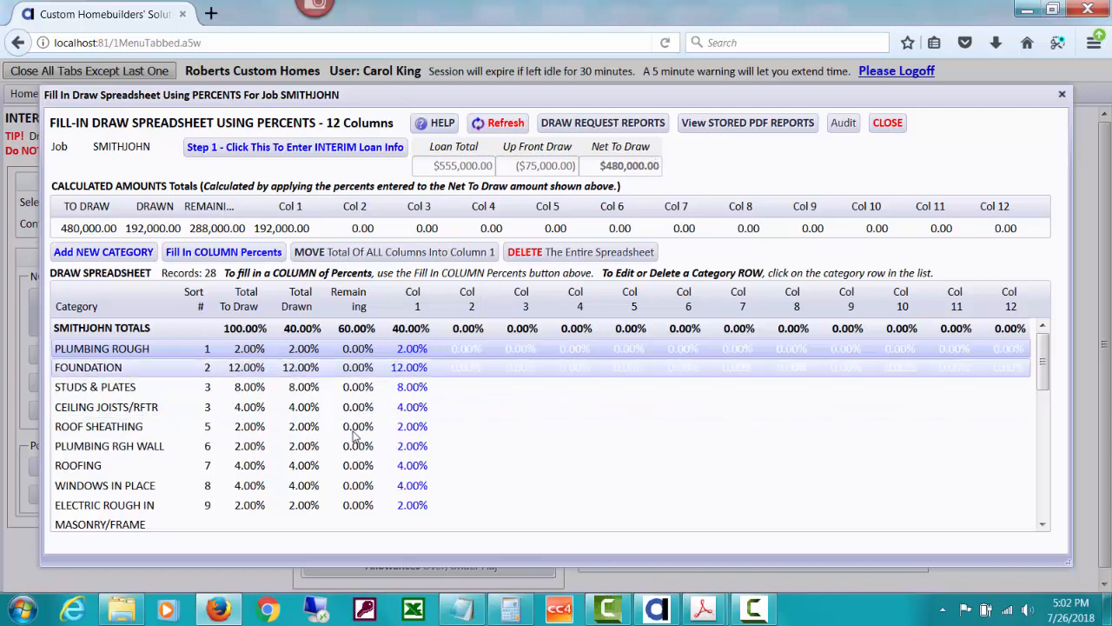
pyautogui.click(888, 123)
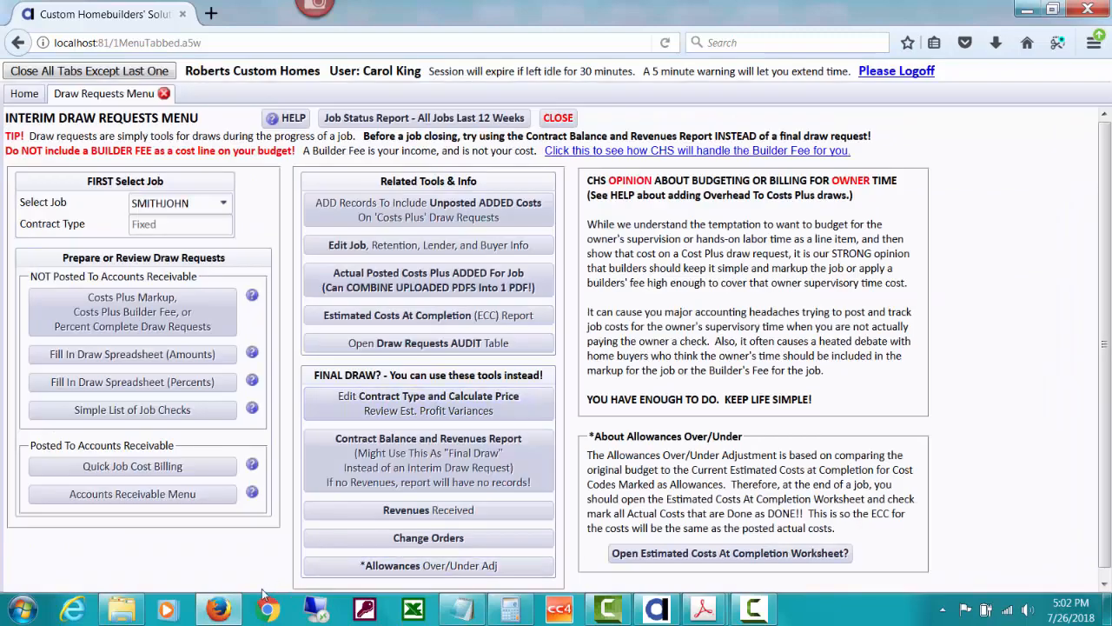